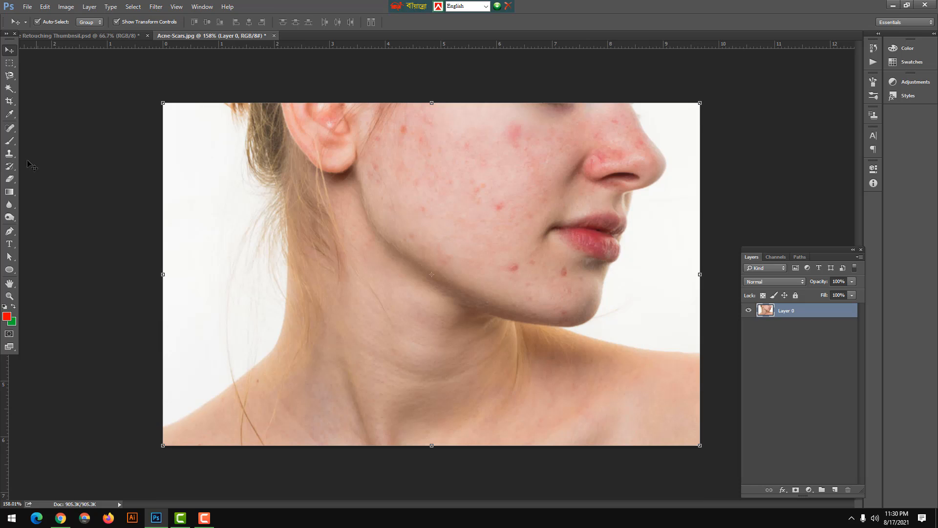
left_click(15, 133)
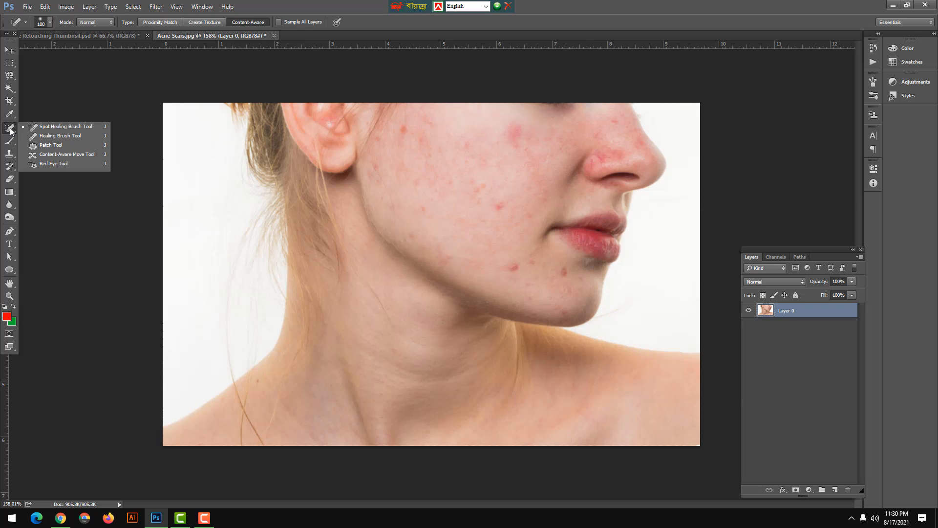
left_click(10, 50)
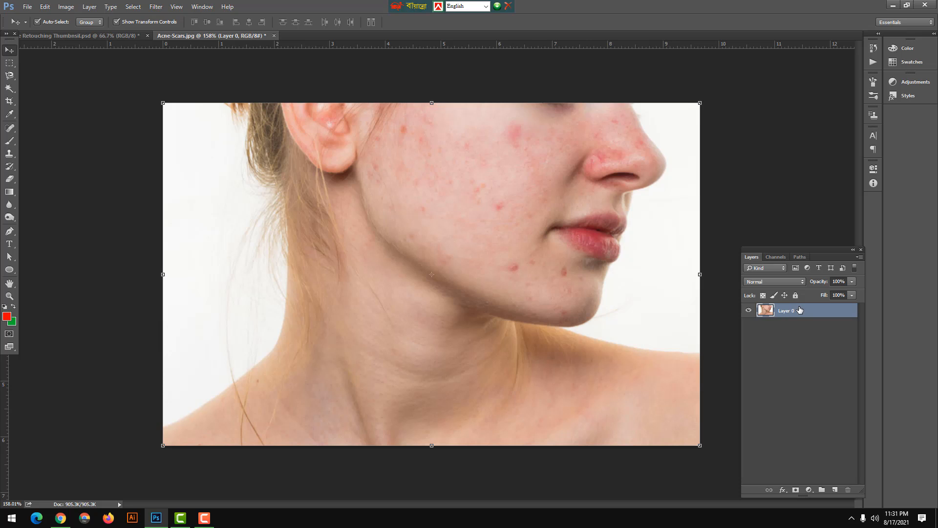
Duplicate Layer 0, and duplicate the resulting copy once more to get two copies above the original
key("ctrl+j")
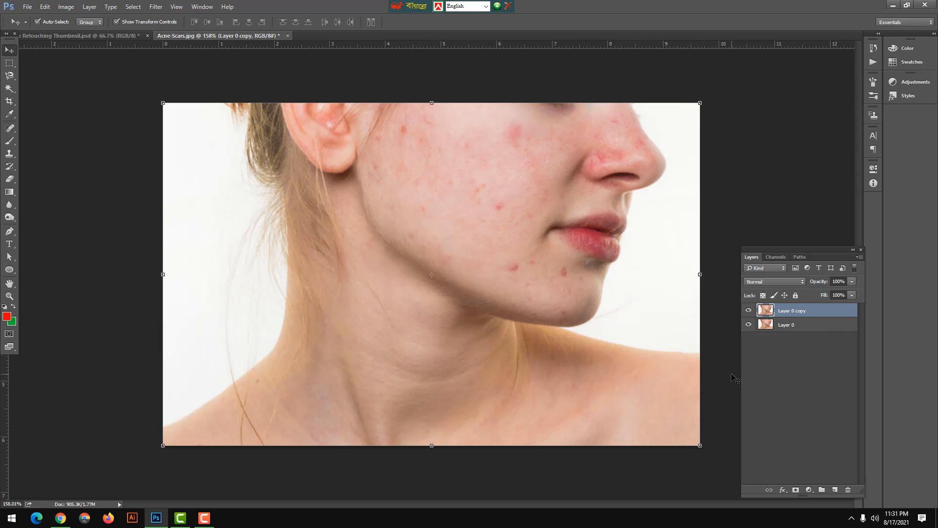
left_click(792, 326)
left_click(791, 312)
key("ctrl+j")
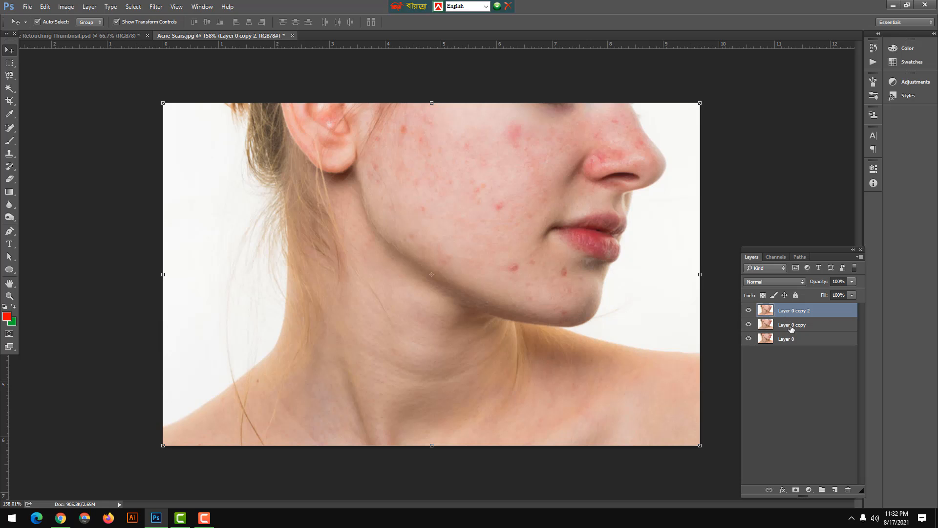
Hide the original Layer 0, leaving its two copies visible
left_click(792, 326)
left_click(790, 312)
left_click(789, 339)
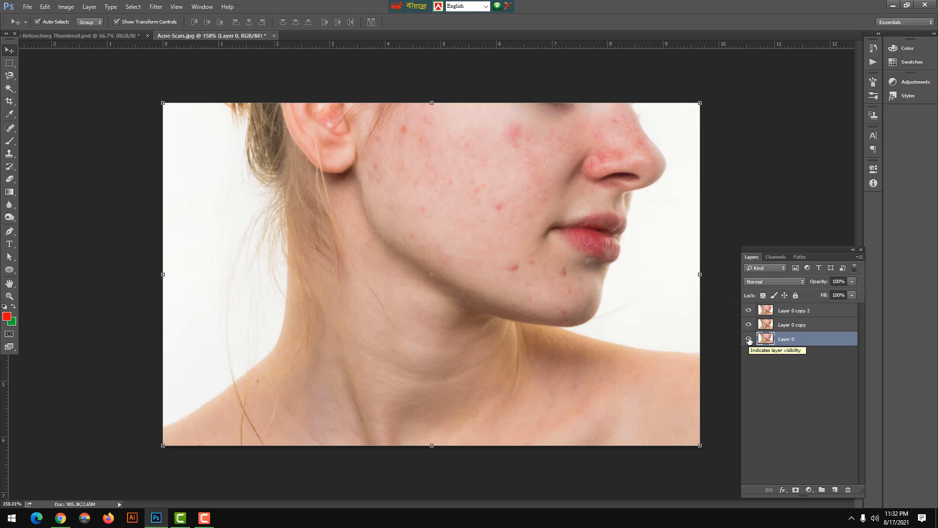
left_click(748, 339)
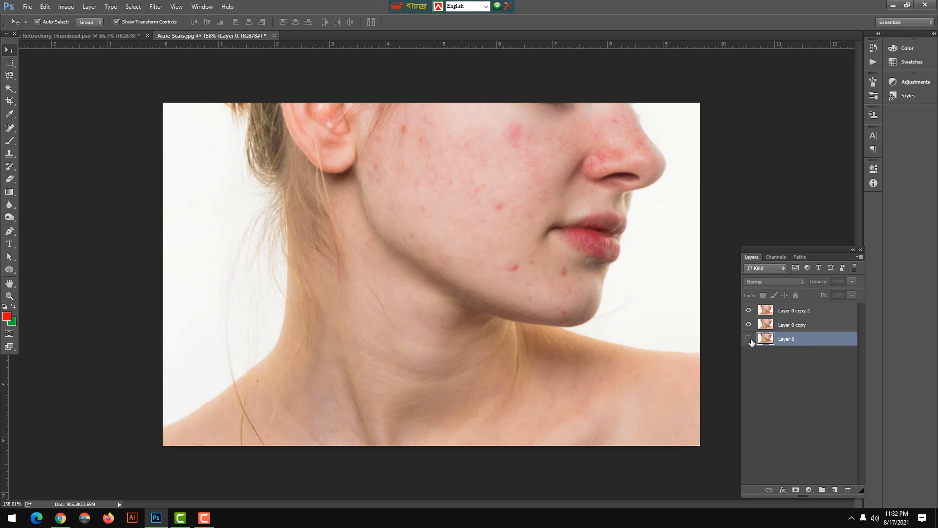
Invert the colours of Layer 0 copy 2 and set its blend mode to Vivid Light
left_click(790, 312)
left_click(791, 325)
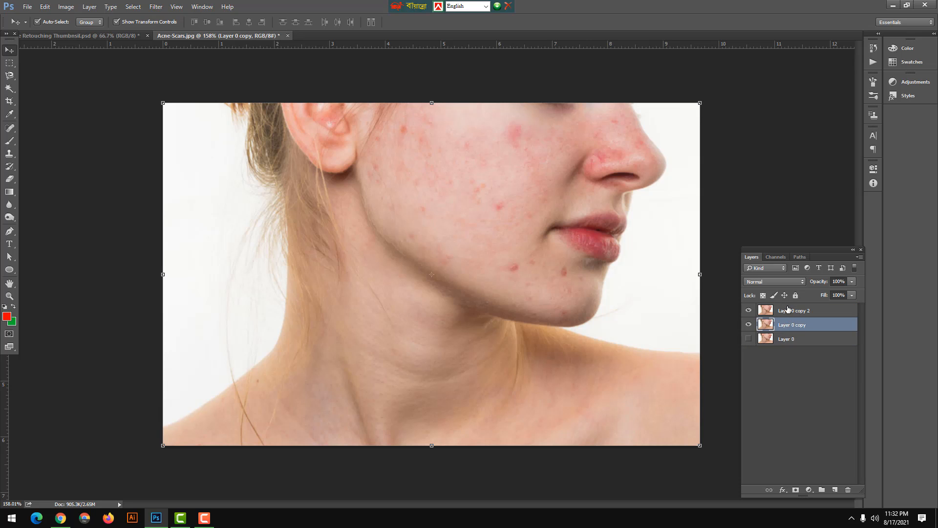
left_click(793, 311)
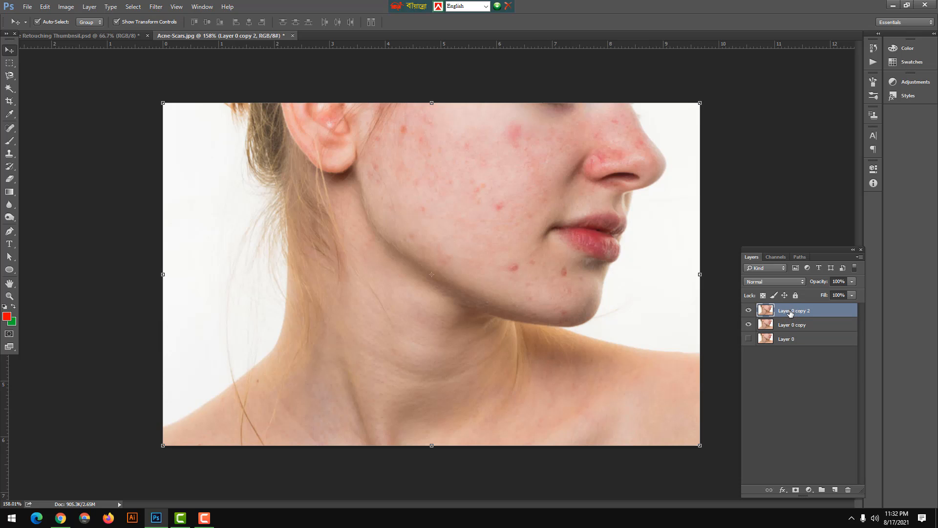
left_click(66, 7)
mouse_move(80, 32)
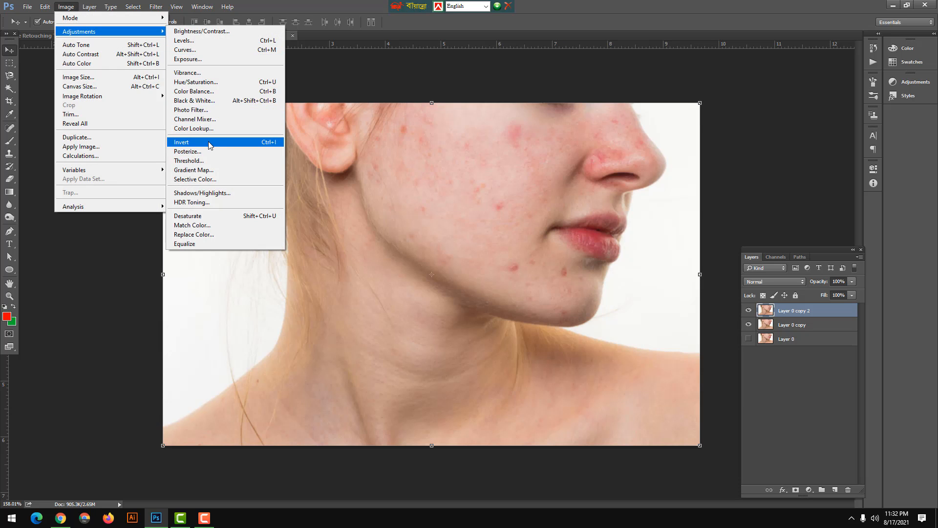
left_click(210, 146)
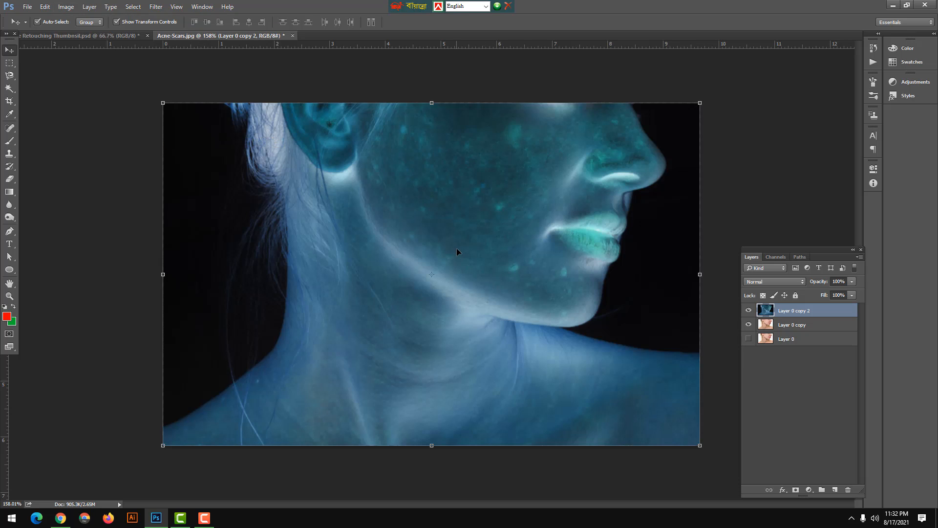
left_click(770, 282)
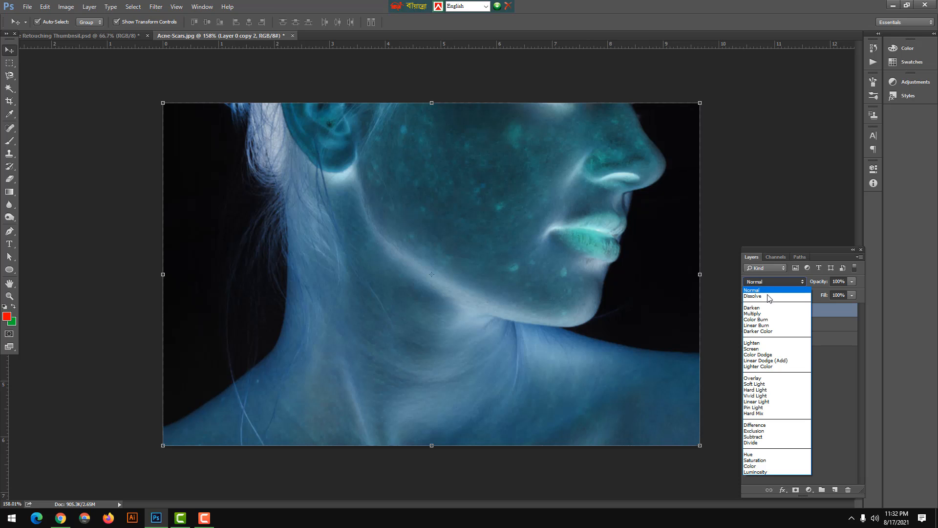
left_click(760, 396)
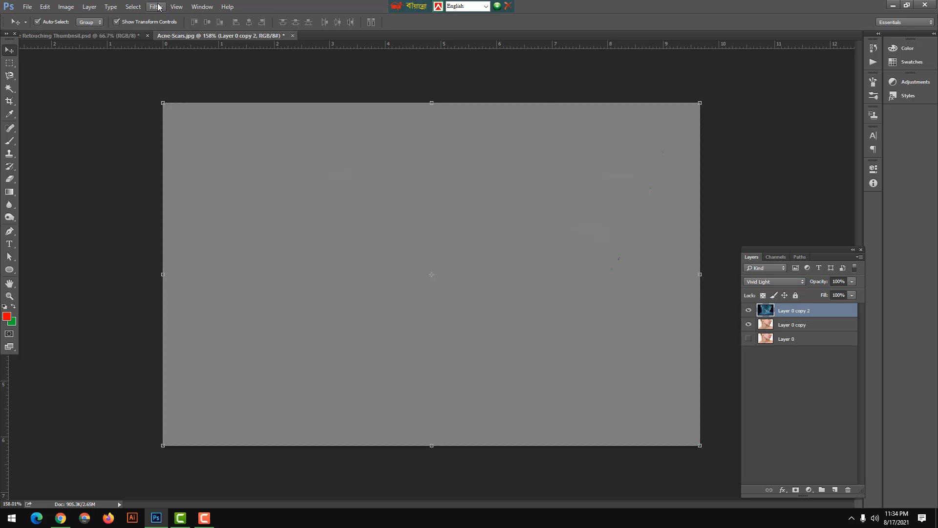
Apply a High Pass filter with a radius of 10 pixels to Layer 0 copy 2
left_click(158, 6)
mouse_move(240, 189)
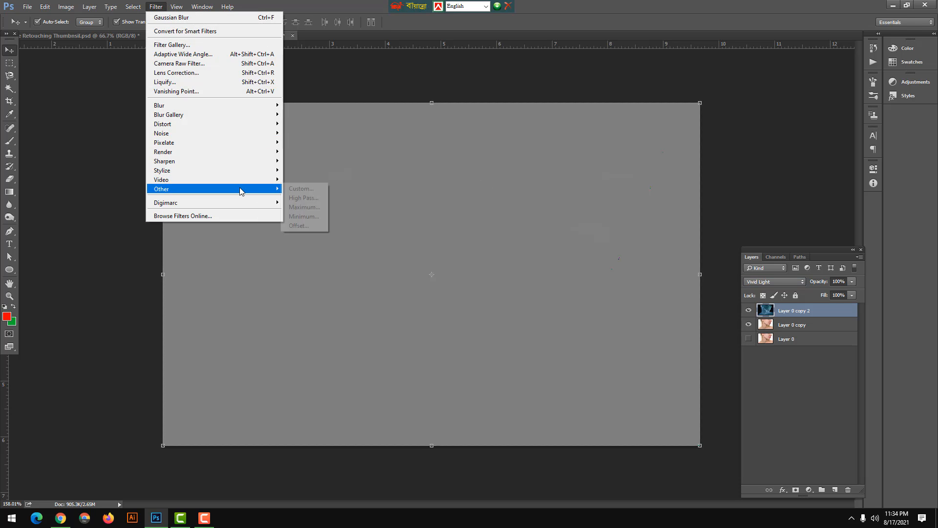
left_click(302, 198)
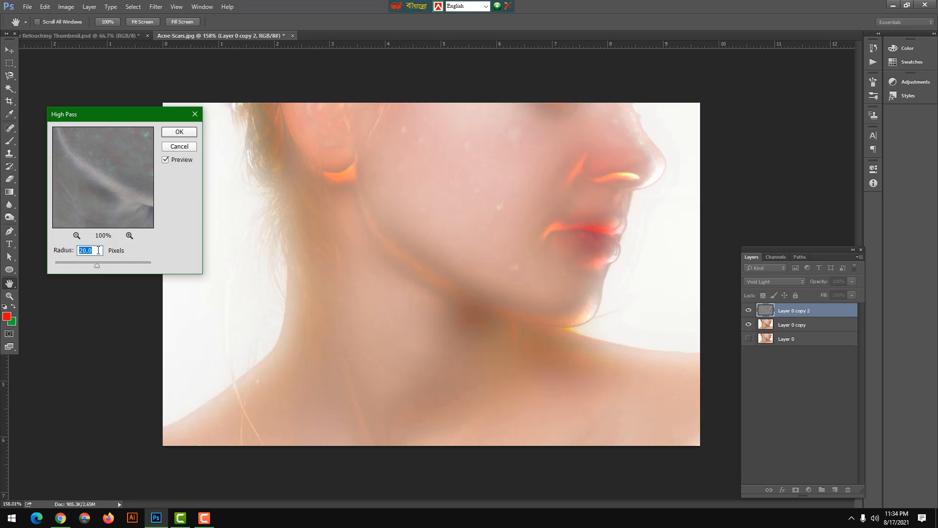
type("10")
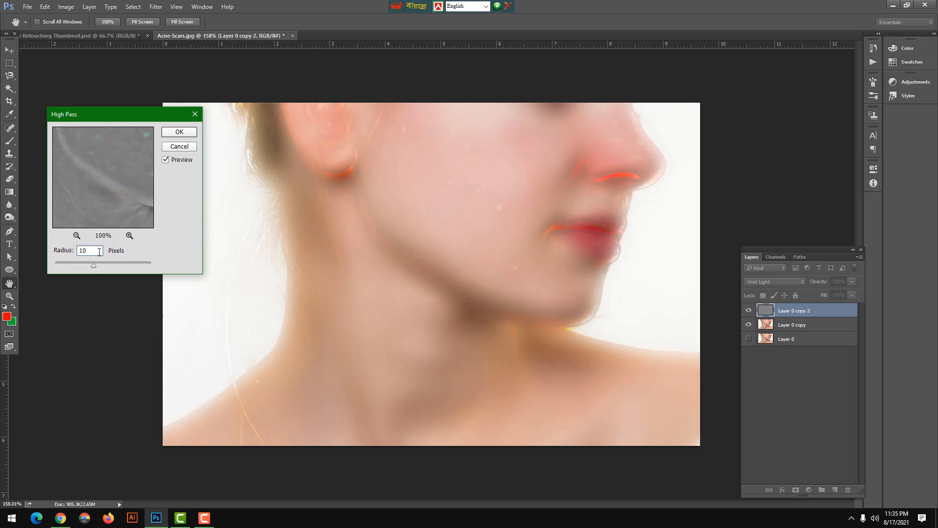
left_click(178, 132)
key("v")
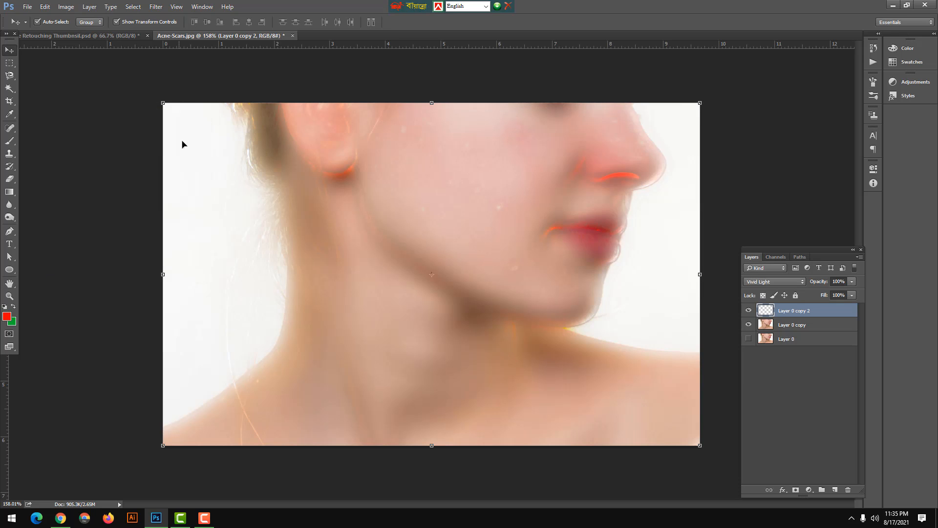
Apply a Gaussian Blur with a radius of 1 pixel to Layer 0 copy 2
left_click(158, 7)
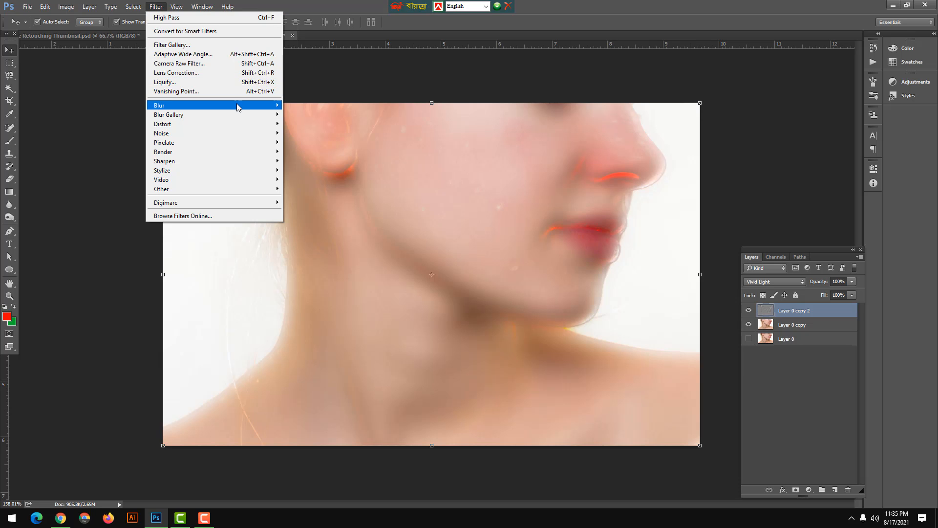
mouse_move(238, 107)
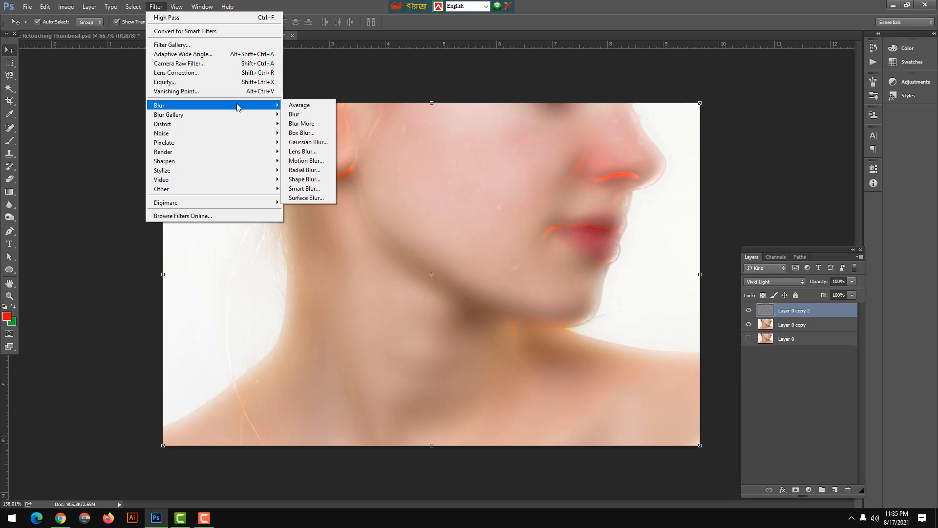
left_click(325, 143)
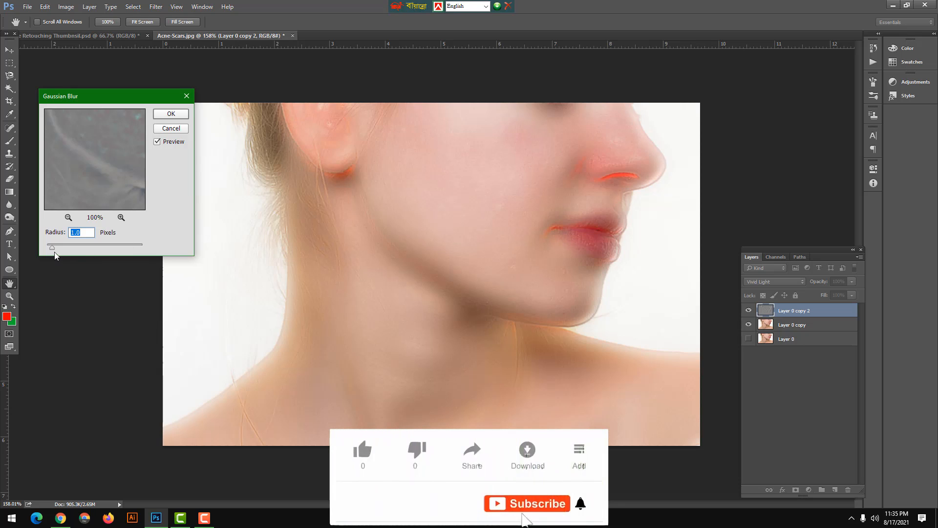
left_click_drag(52, 248, 42, 249)
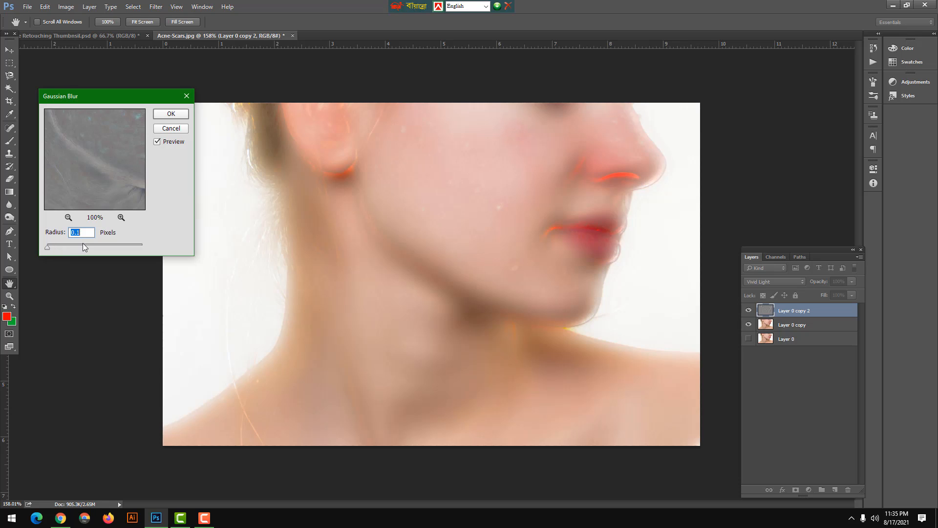
type("1")
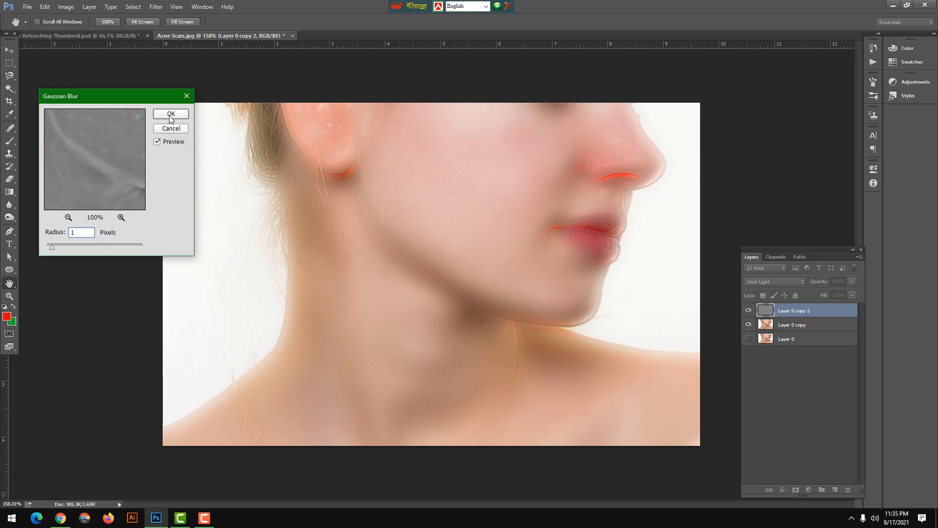
left_click(170, 114)
key("v")
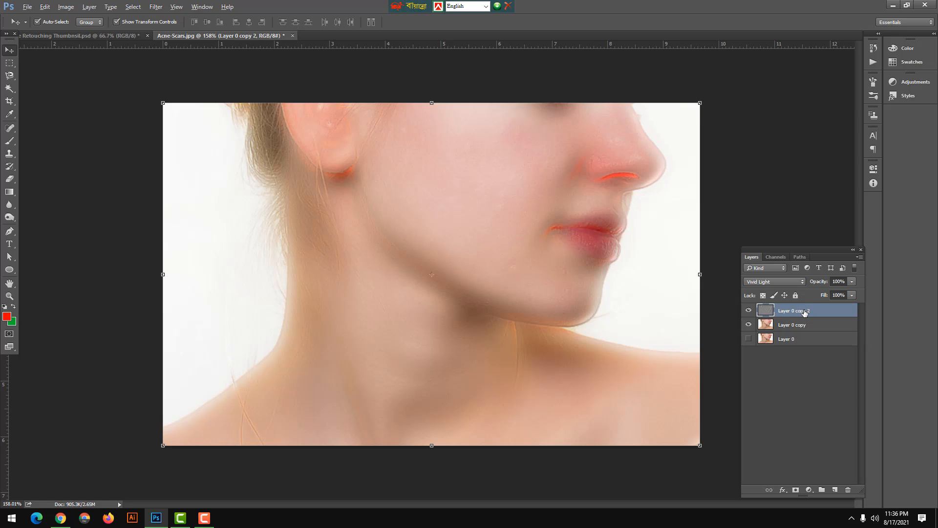
Add a black layer mask to Layer 0 copy 2 and make white the foreground colour
left_click(797, 492, "alt")
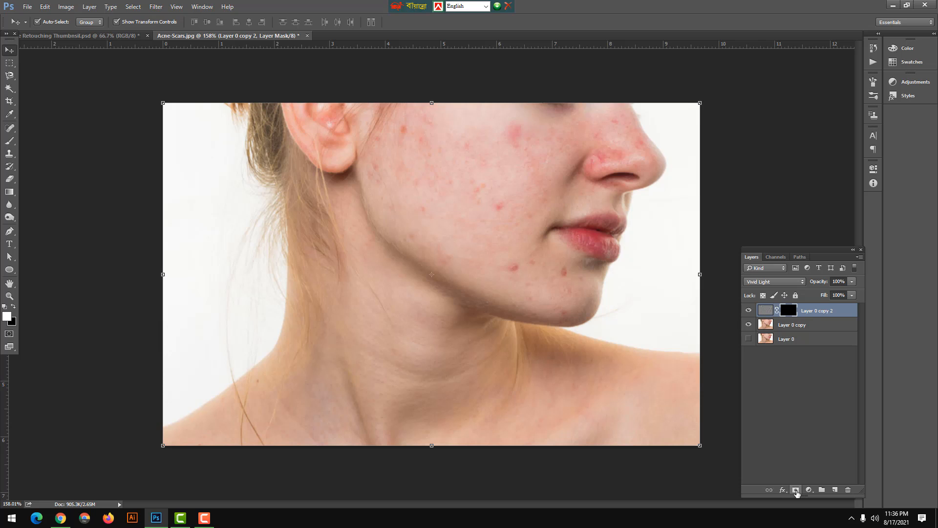
left_click(784, 309)
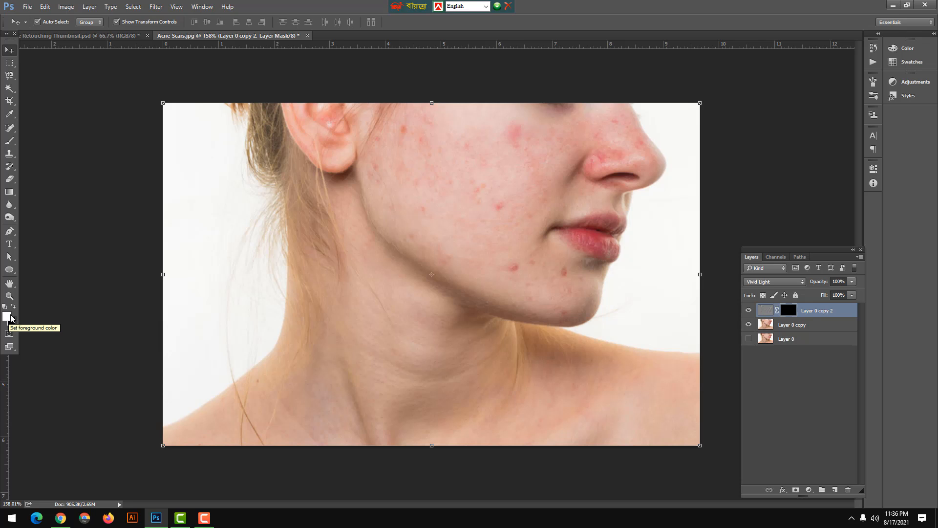
key("x")
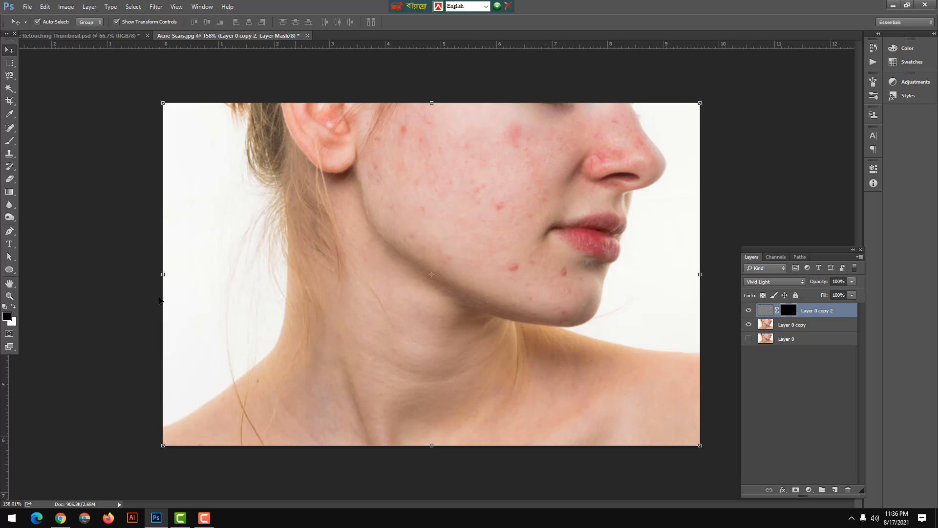
left_click(14, 306)
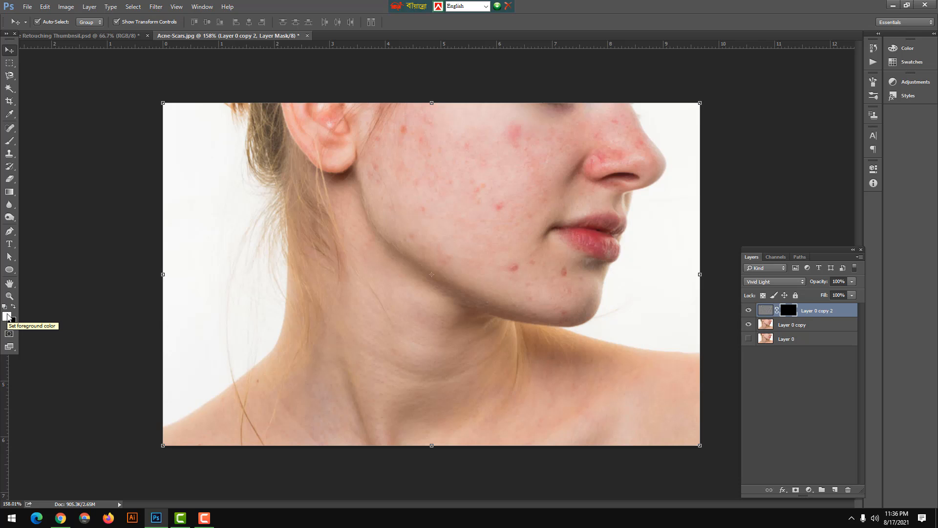
Set up a soft round brush with 0% hardness and a size of about 151 px
left_click(10, 142)
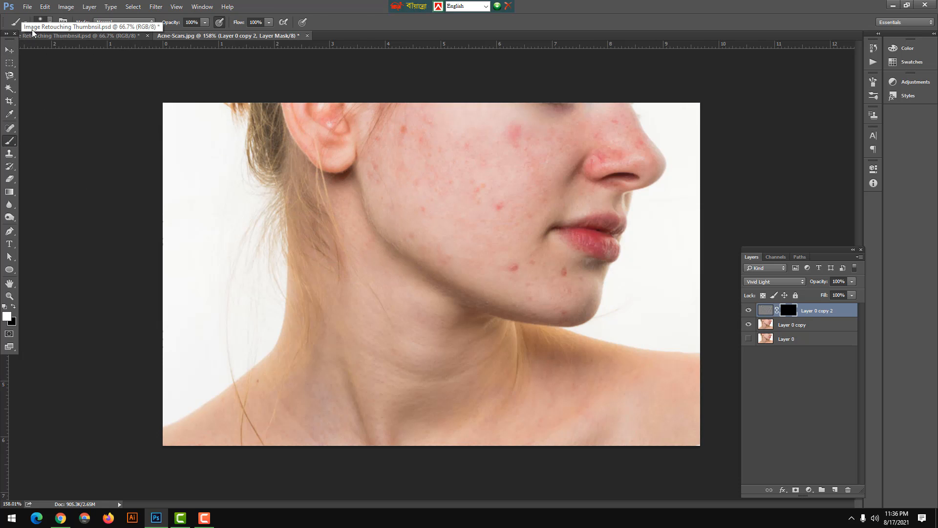
left_click(48, 23)
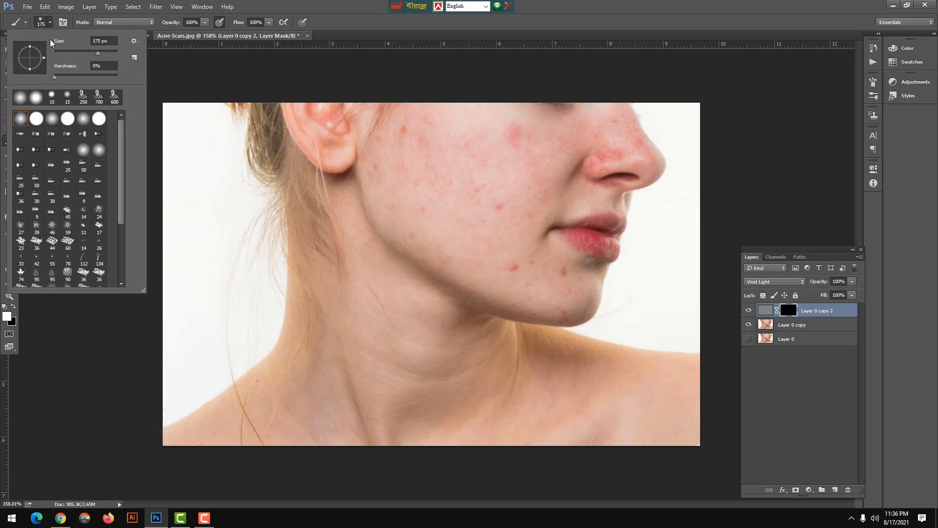
mouse_move(55, 77)
left_mouse_down()
mouse_move(94, 78)
mouse_move(40, 79)
left_mouse_up()
mouse_move(98, 53)
left_mouse_down()
mouse_move(84, 57)
mouse_move(95, 57)
left_mouse_up()
left_click(268, 143)
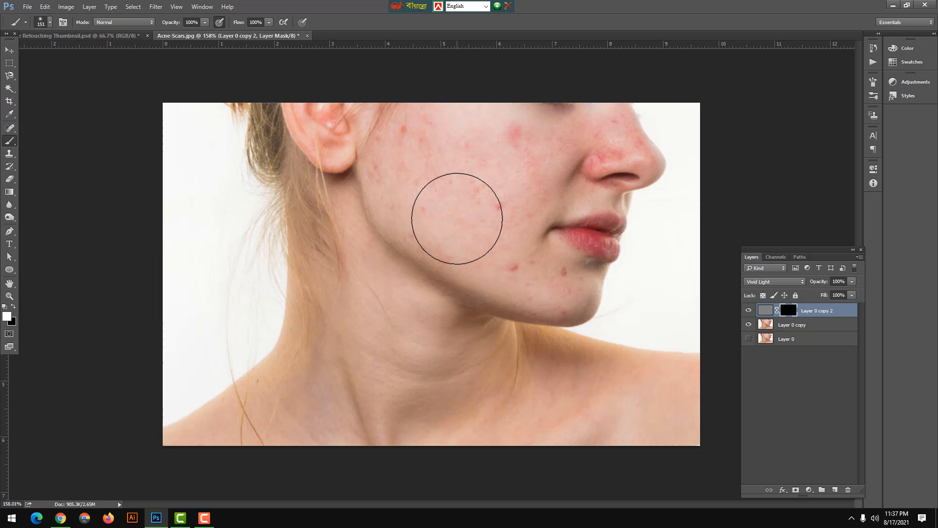
Paint white on the mask over the acne on the cheek with the brush reduced to 90 px
key("bracketleft")
key("bracketleft")
key("bracketleft")
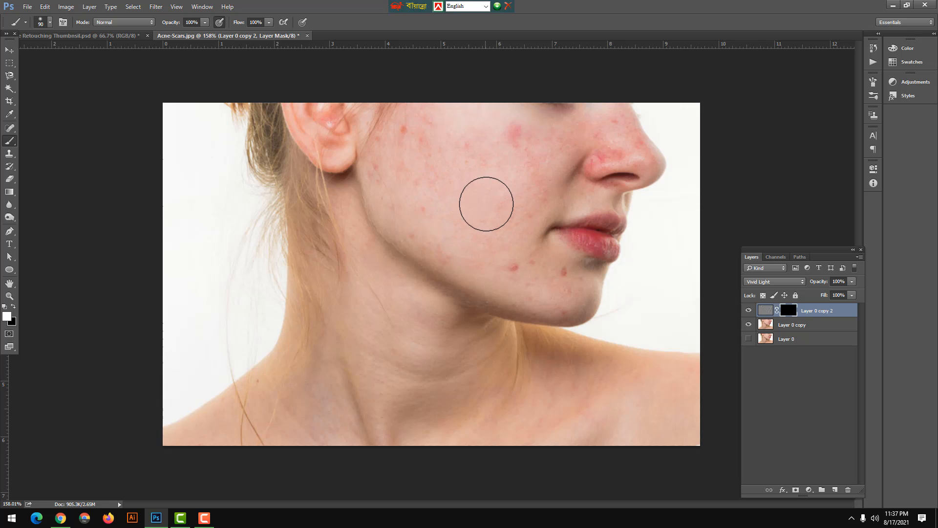
mouse_move(443, 173)
left_mouse_down()
mouse_move(463, 192)
mouse_move(460, 163)
mouse_move(515, 155)
mouse_move(524, 174)
mouse_move(498, 213)
mouse_move(415, 207)
mouse_move(399, 157)
mouse_move(418, 153)
mouse_move(422, 169)
mouse_move(417, 144)
mouse_move(425, 147)
mouse_move(411, 188)
left_mouse_up()
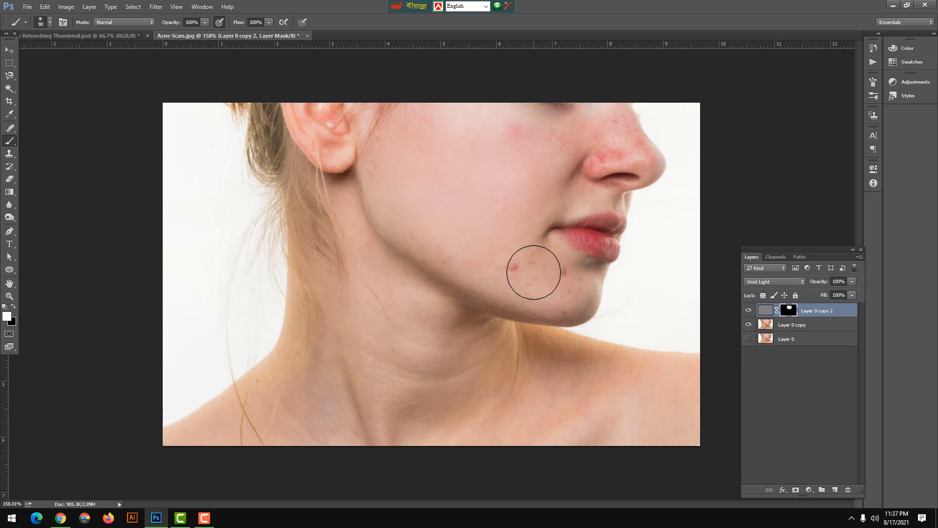
Paint white on the mask over the chin and jaw blemishes at 70 px and the remaining cheek redness at 50 px
key("bracketleft")
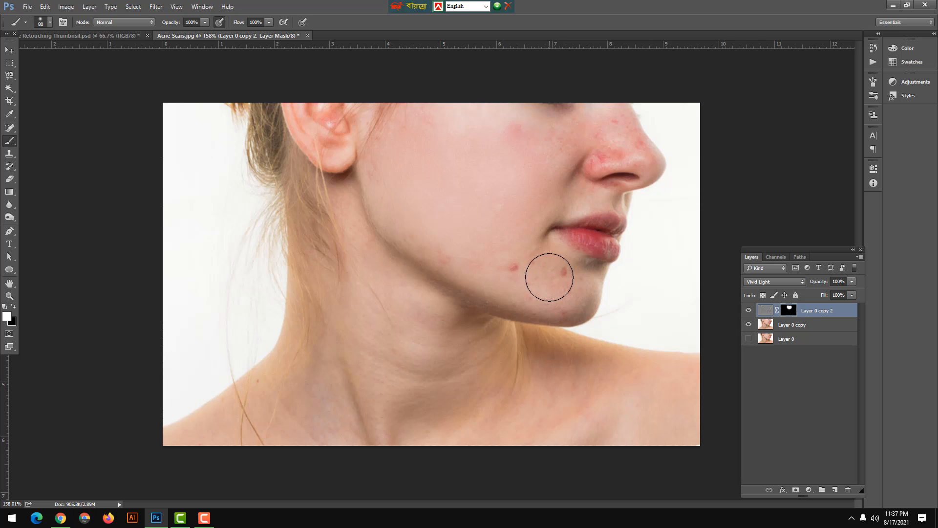
key("bracketleft")
mouse_move(539, 276)
left_mouse_down()
mouse_move(494, 266)
mouse_move(501, 276)
mouse_move(438, 247)
left_mouse_up()
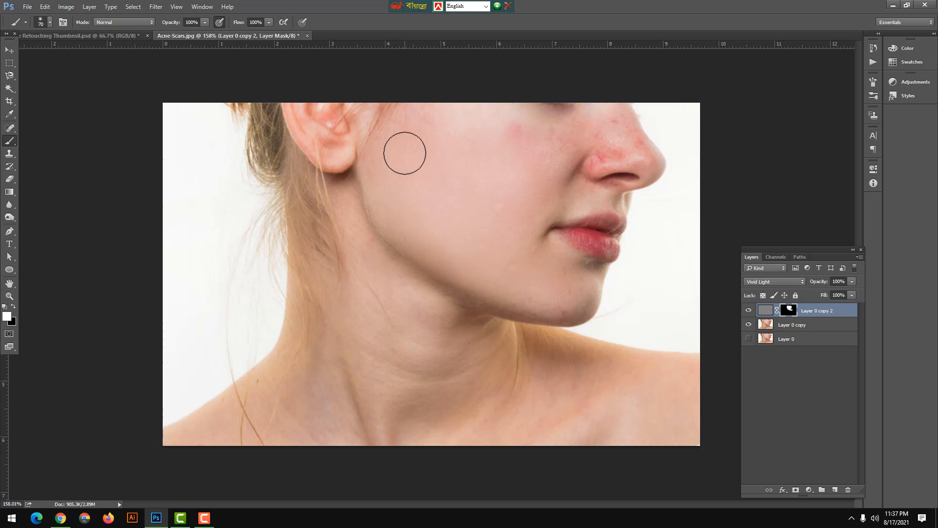
key("bracketleft")
key("bracketleft")
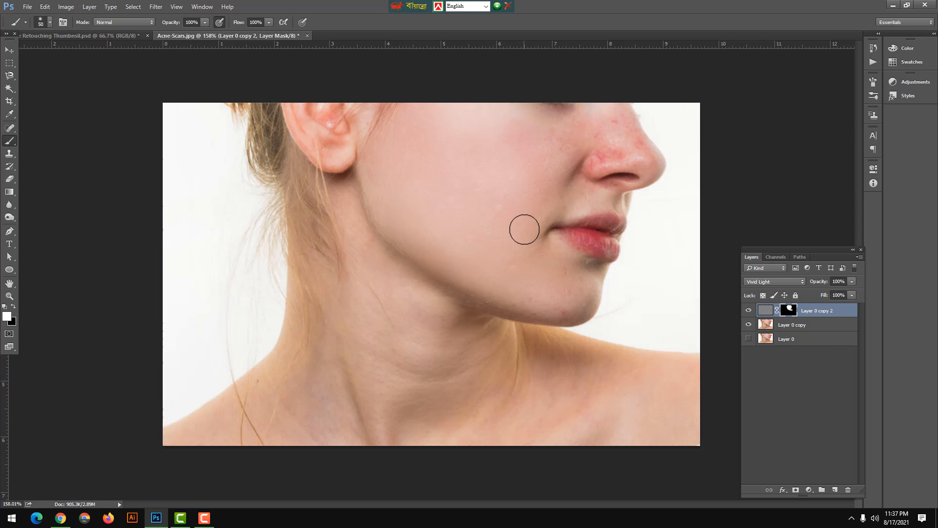
Paint white on the mask over the red spots on the nose with a smaller brush
key("bracketright")
key("ctrl+plus")
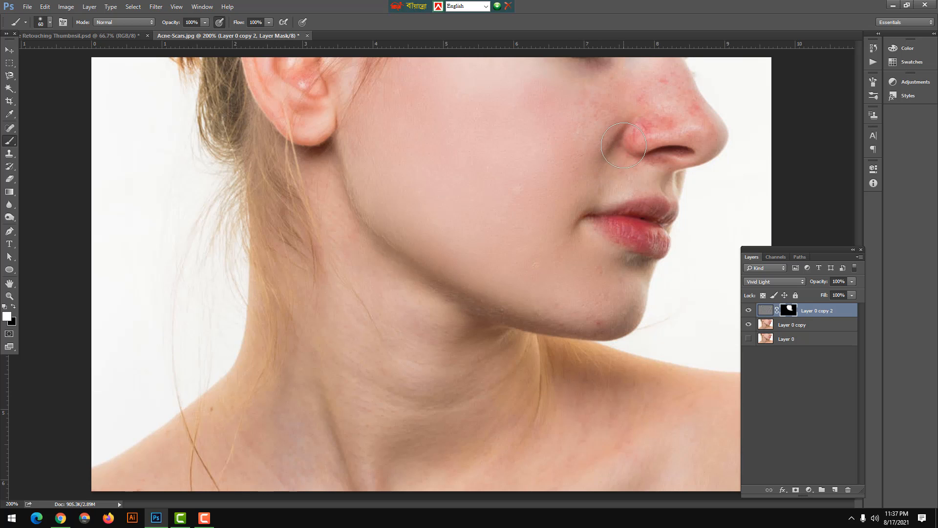
key("bracketleft")
key("bracketleft")
mouse_move(617, 105)
left_mouse_down()
mouse_move(650, 109)
mouse_move(648, 131)
mouse_move(657, 130)
mouse_move(640, 140)
mouse_move(634, 133)
mouse_move(659, 128)
mouse_move(693, 132)
mouse_move(667, 118)
mouse_move(710, 125)
mouse_move(676, 78)
mouse_move(658, 83)
left_mouse_up()
key("bracketleft")
key("bracketleft")
key("bracketright")
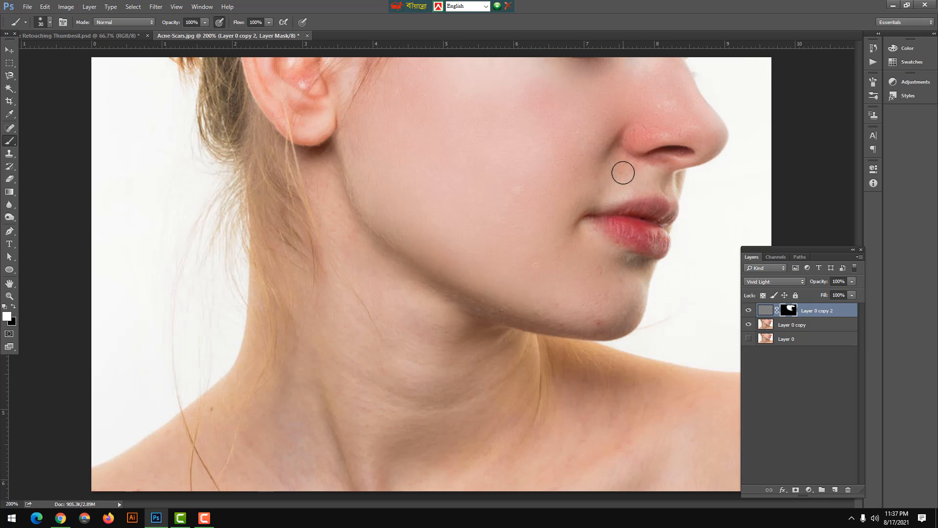
Paint white on the mask over the remaining chin and jawline blemishes with a 45 px brush
key("bracketleft")
key("bracketright")
key("bracketright")
key("bracketright")
key("bracketright")
key("bracketright")
mouse_move(610, 293)
left_mouse_down()
mouse_move(612, 310)
mouse_move(542, 307)
left_mouse_up()
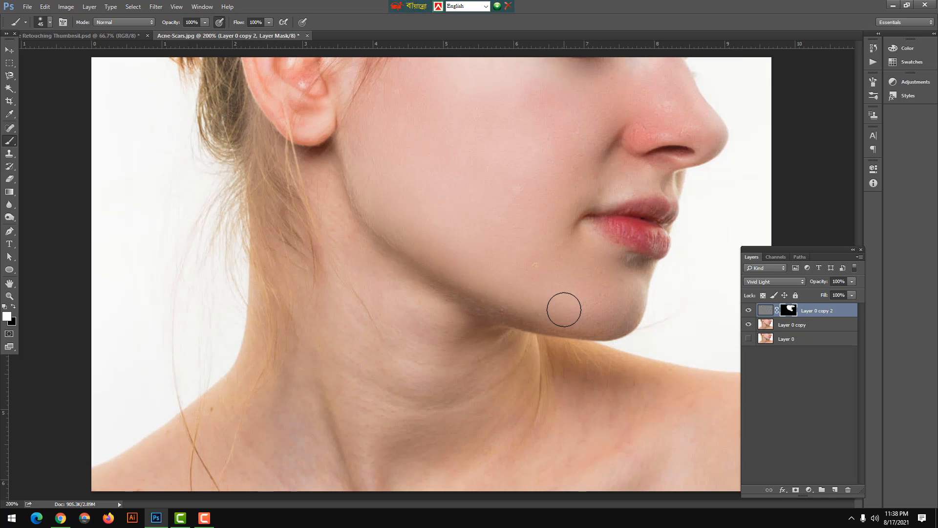
key("bracketright")
Paint white on the mask over the neck, shoulder and chest at 42% brush opacity, using sizes from 80 to 100 px
key("ctrl+minus")
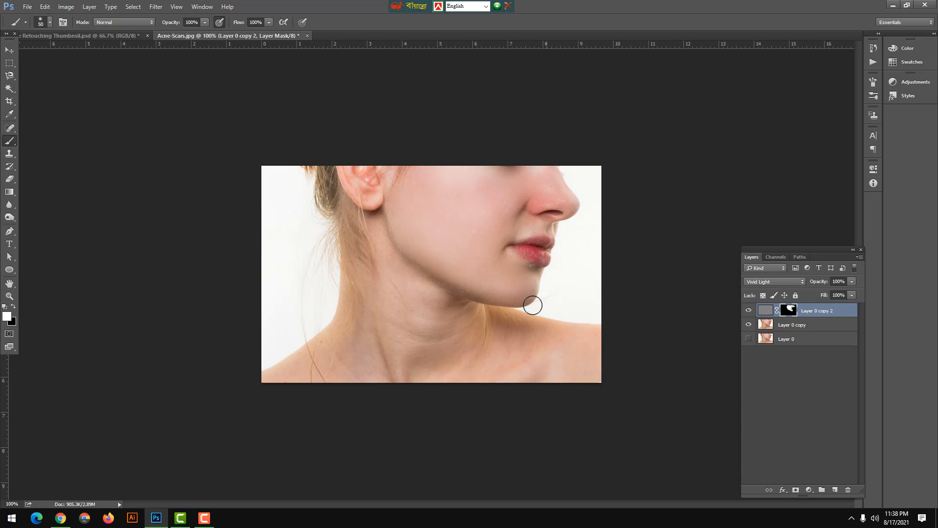
key("ctrl+plus")
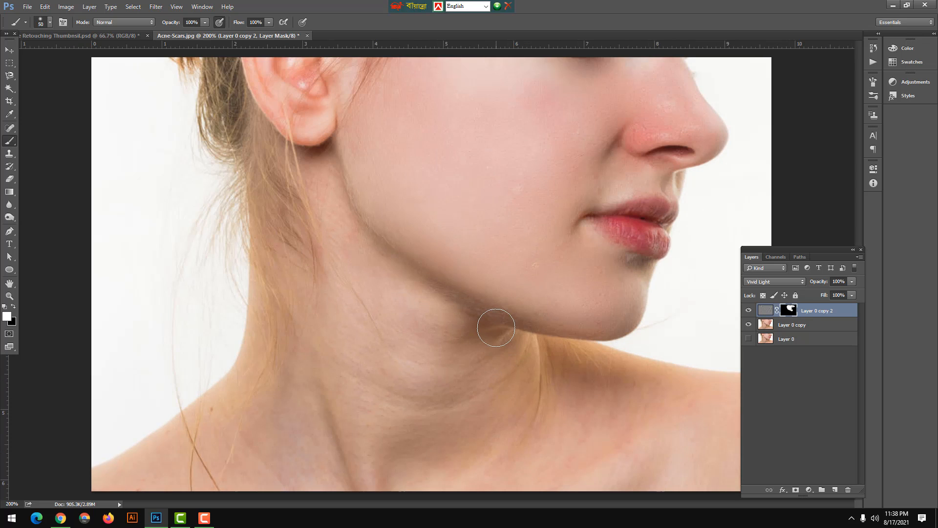
key("ctrl+minus")
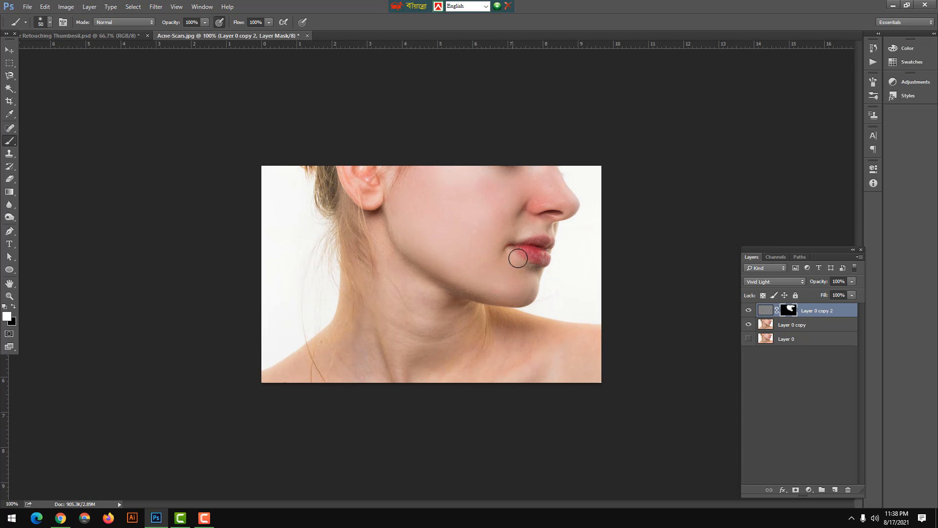
key("ctrl+plus")
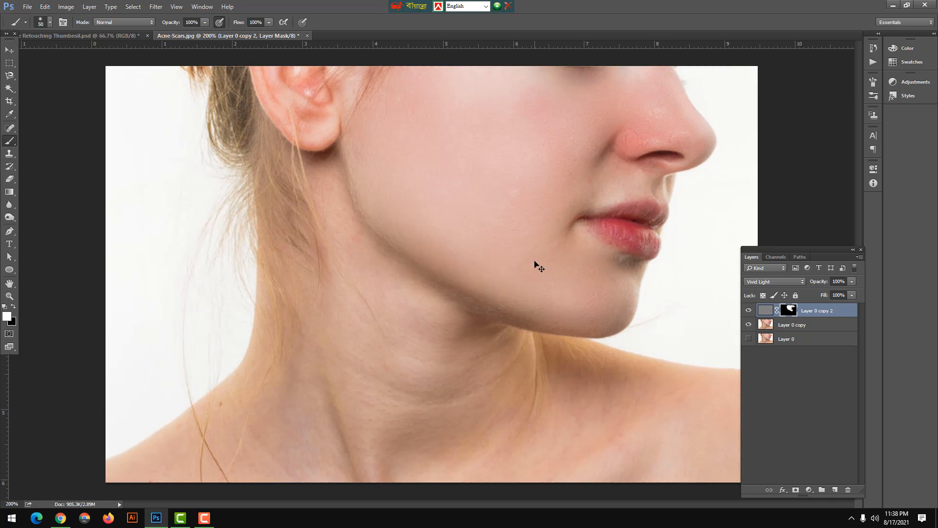
key("ctrl+minus")
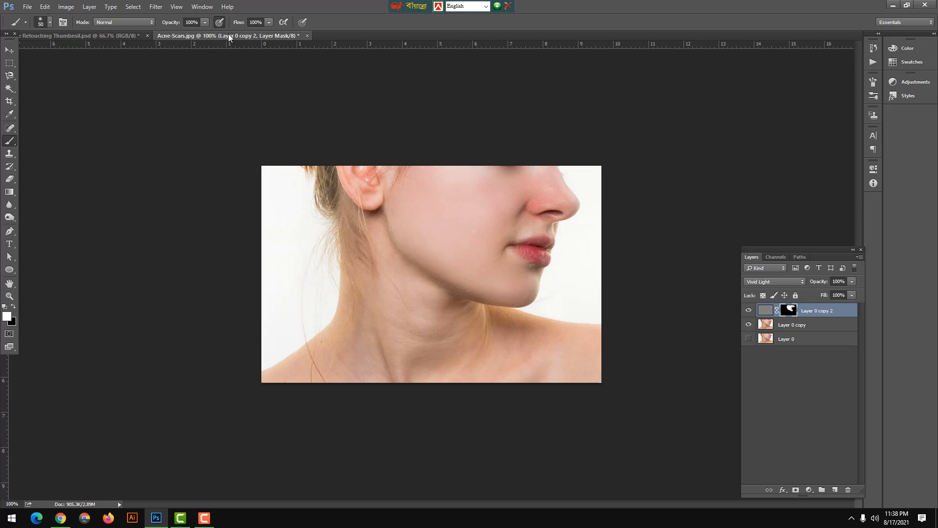
left_click(204, 24)
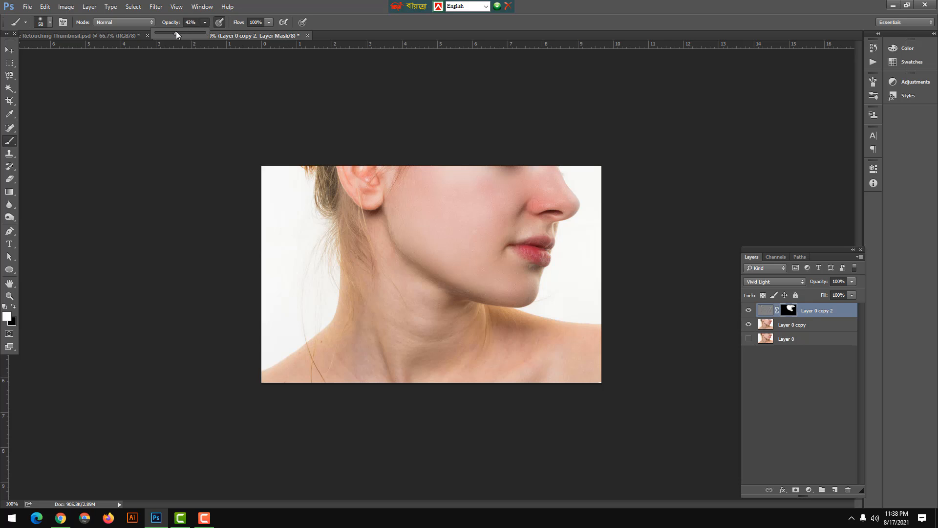
key("bracketright")
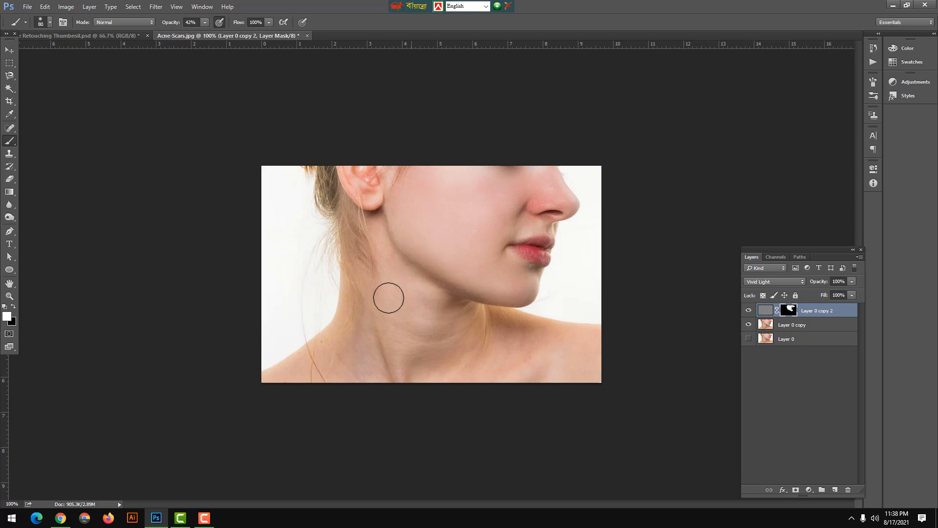
mouse_move(388, 298)
left_mouse_down()
mouse_move(397, 366)
mouse_move(374, 347)
mouse_move(335, 374)
mouse_move(367, 358)
mouse_move(361, 339)
mouse_move(298, 368)
left_mouse_up()
key("bracketright")
key("bracketright")
mouse_move(431, 375)
left_mouse_down()
mouse_move(538, 374)
mouse_move(507, 351)
mouse_move(536, 349)
mouse_move(498, 326)
mouse_move(567, 338)
mouse_move(590, 367)
mouse_move(502, 345)
mouse_move(395, 293)
left_mouse_up()
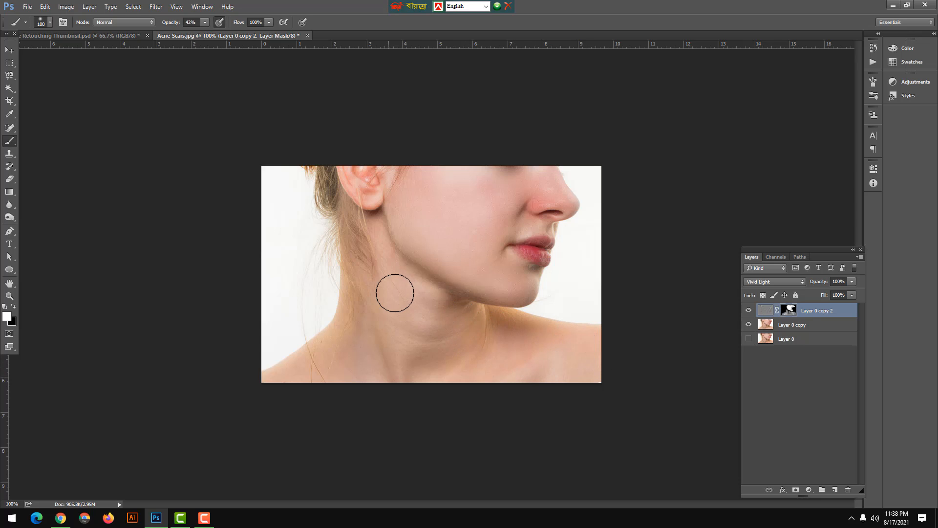
Reduce the brush to 50 px and restore its opacity to 100%
key("bracketleft")
key("bracketleft")
key("bracketleft")
key("bracketleft")
key("bracketleft")
key("0")
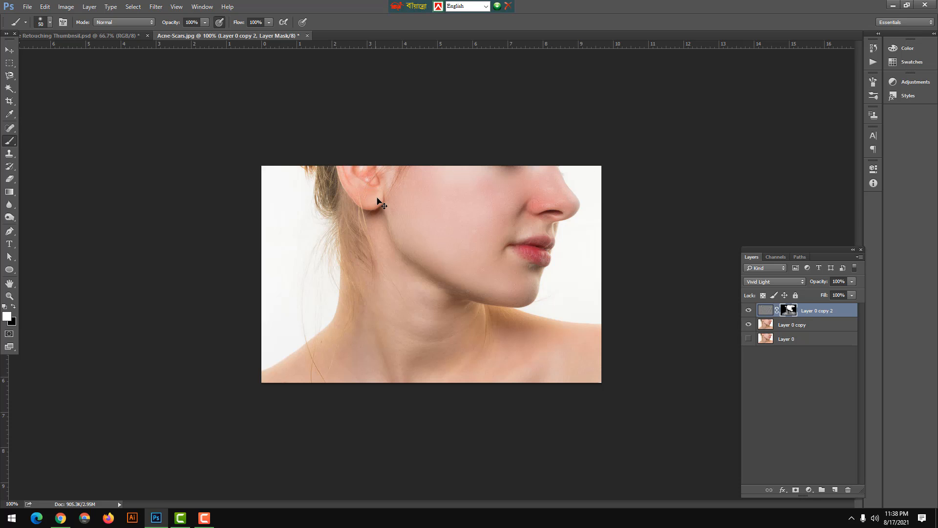
Inspect the smoothed cheek, jaw and neck for remaining spots
key("ctrl+minus")
key("ctrl+plus")
key("ctrl+plus")
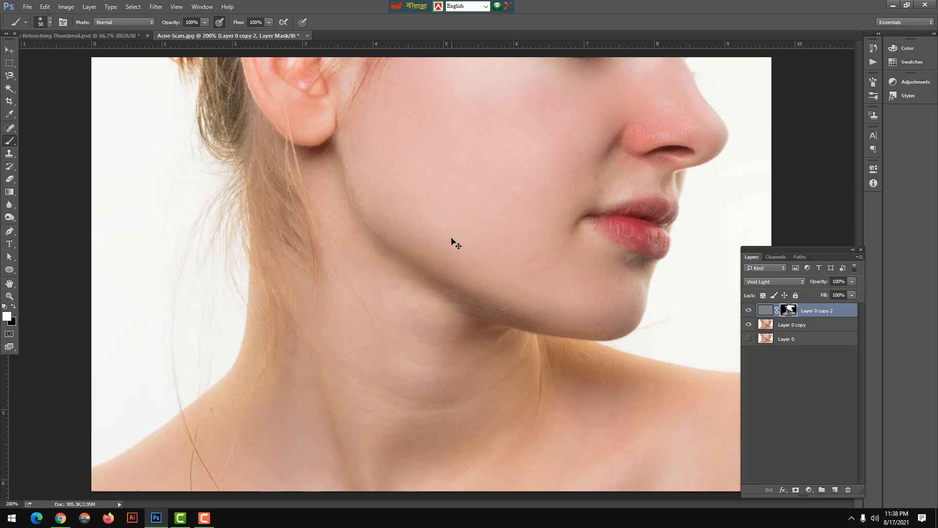
key("ctrl+minus")
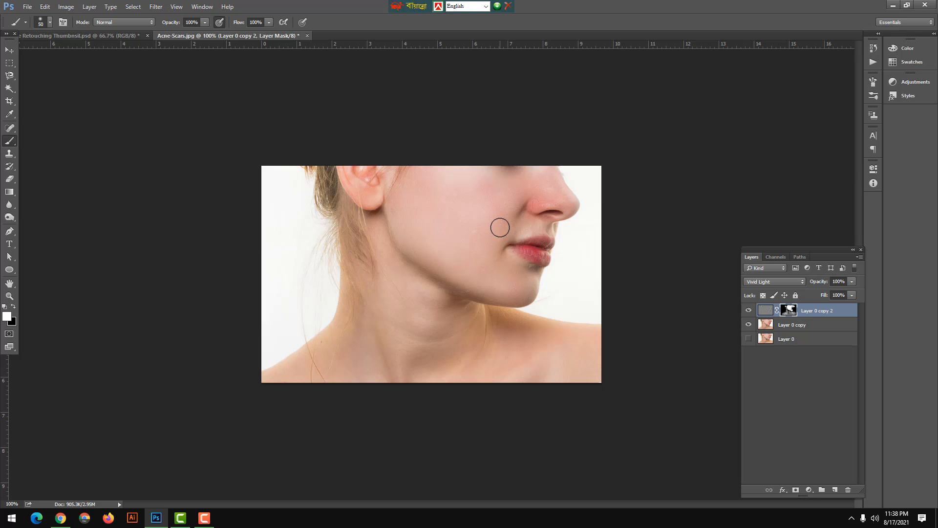
left_click_drag(458, 250, 493, 276)
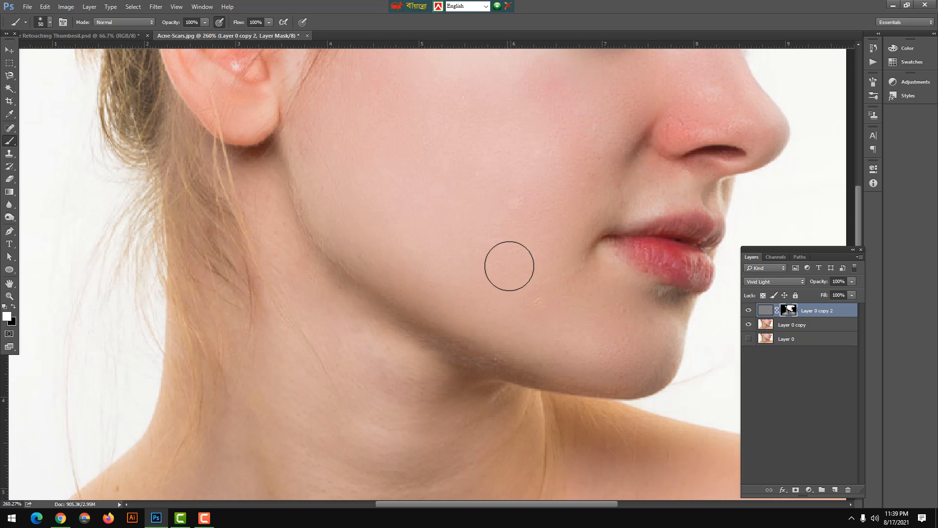
left_click_drag(555, 277, 537, 271)
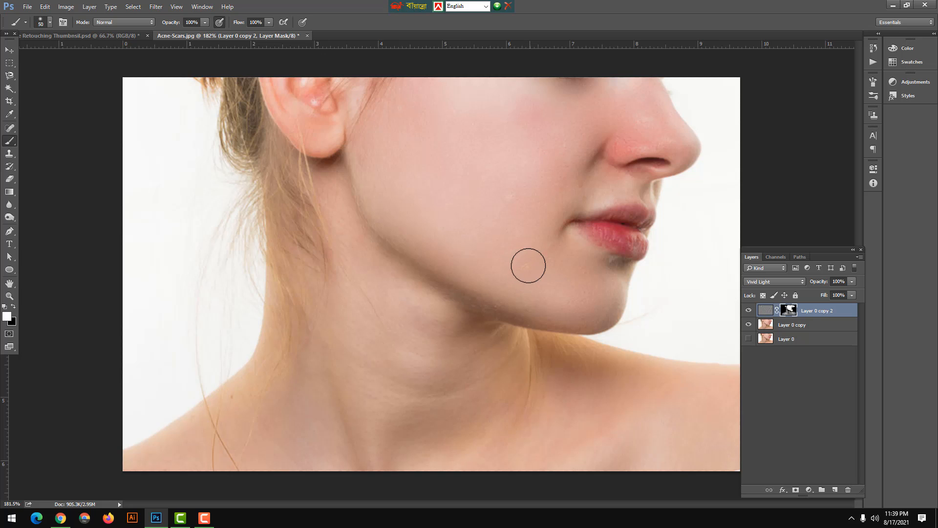
key("ctrl+minus")
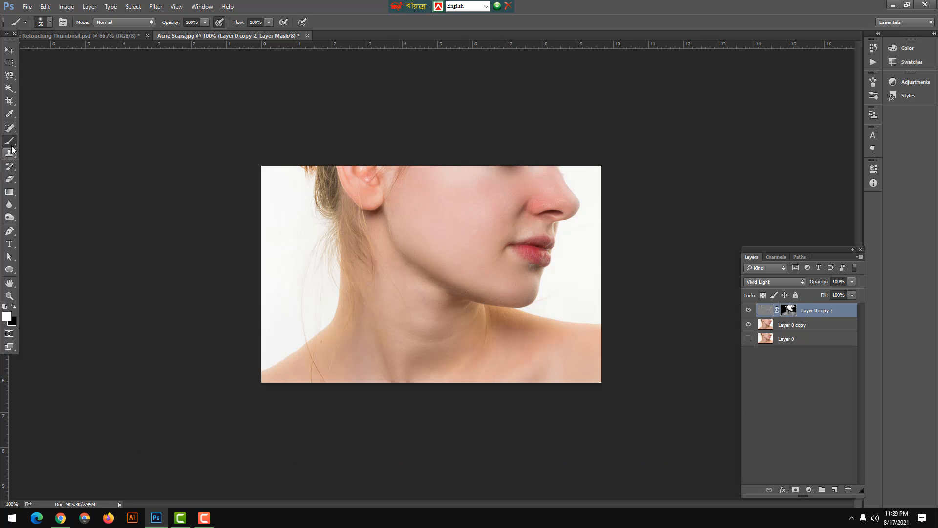
left_click(15, 129)
right_click(15, 129)
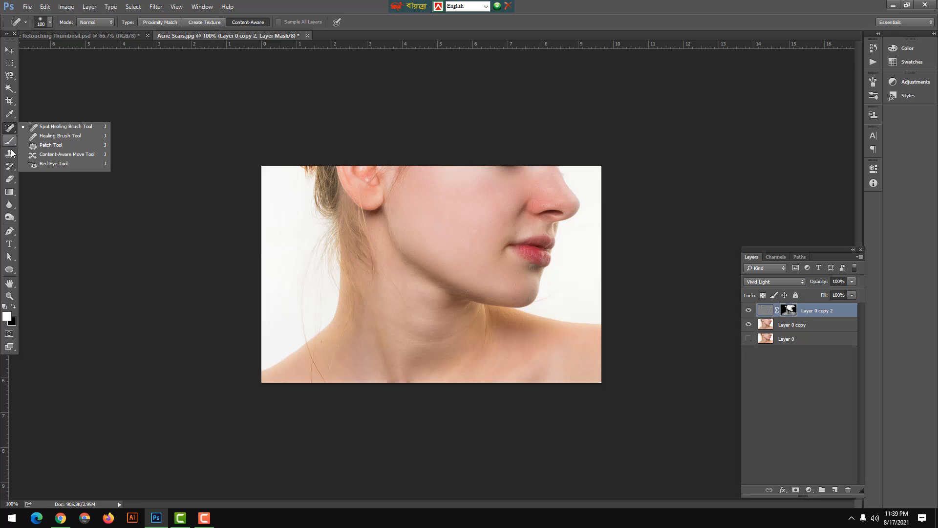
left_click(9, 51)
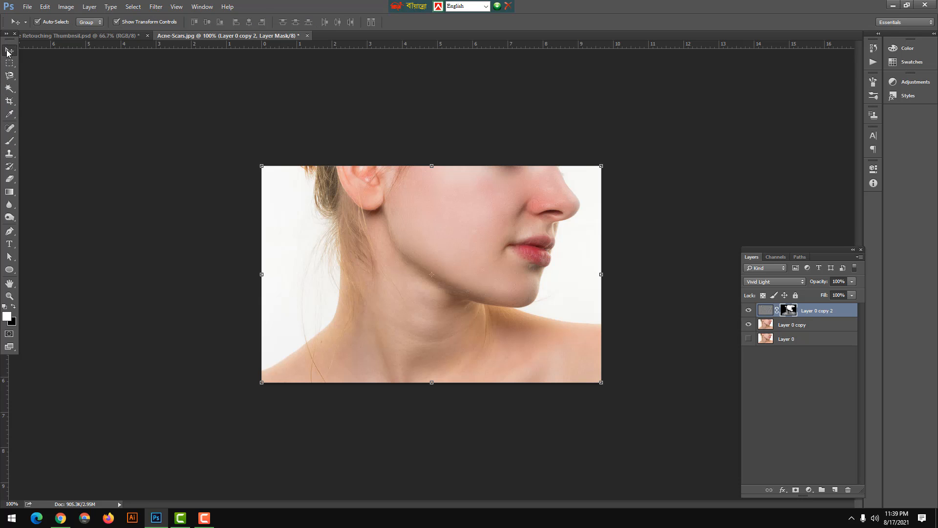
key("ctrl+plus")
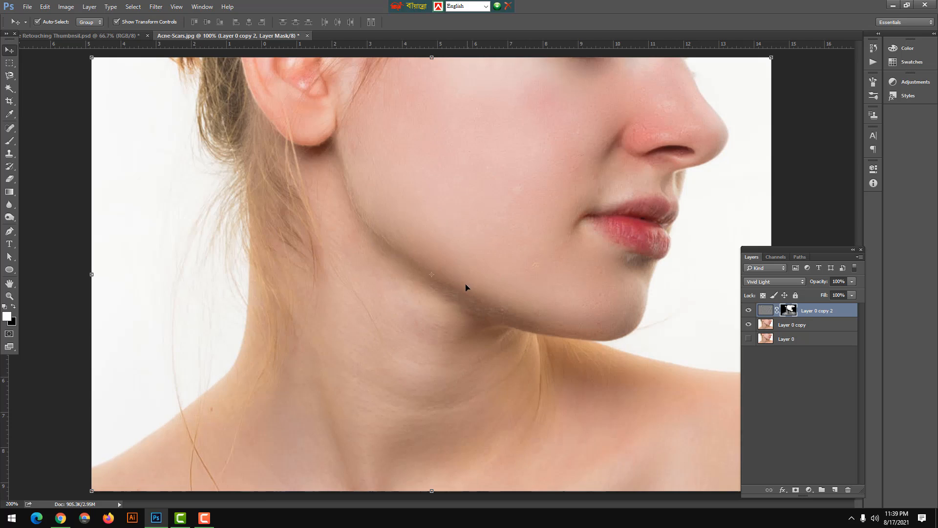
key("ctrl+minus")
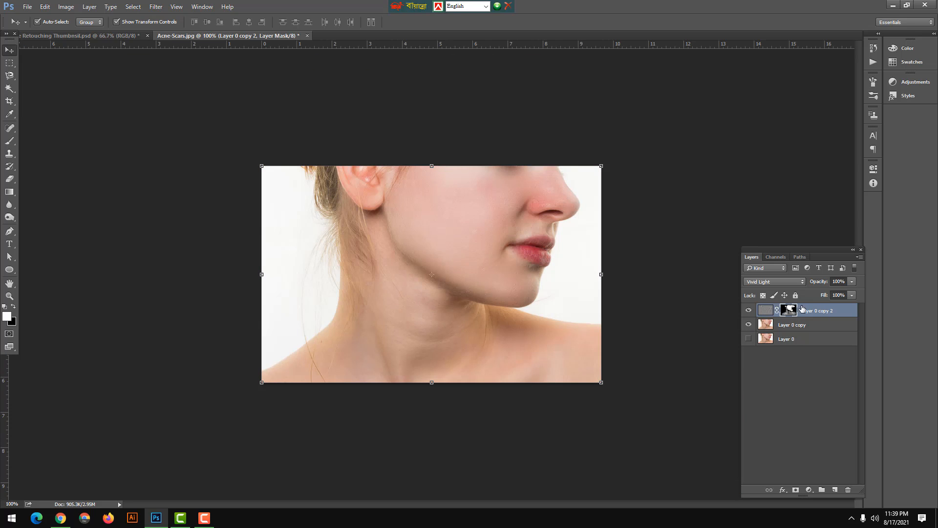
Merge Layer 0 copy 2 and Layer 0 copy into one layer
left_click(802, 326)
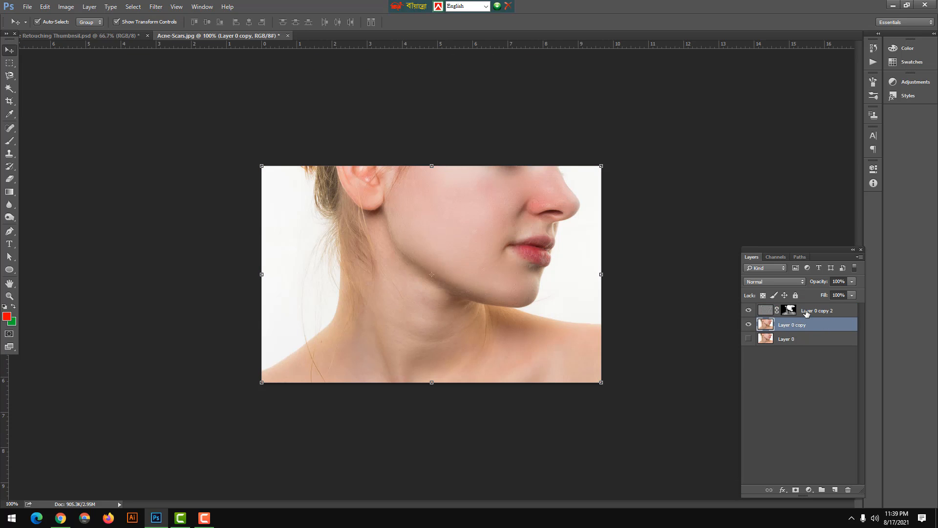
left_click(804, 311)
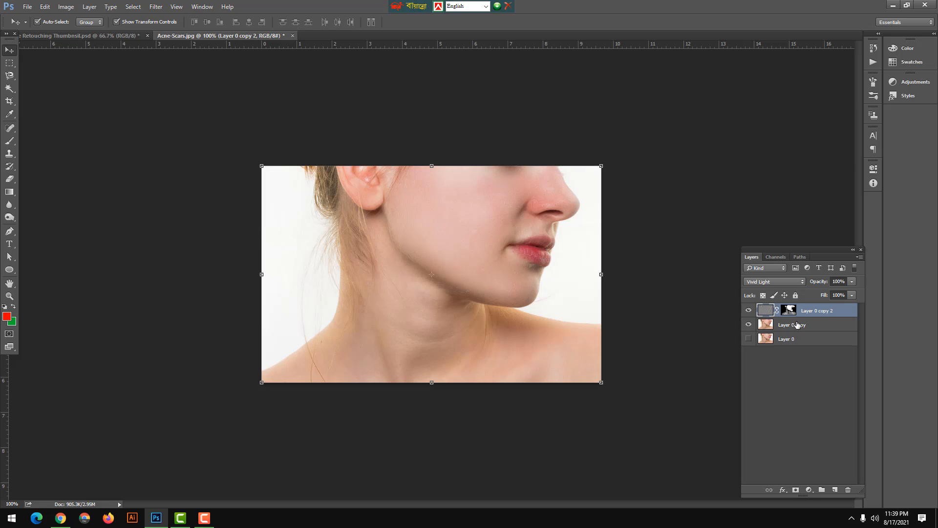
left_click(802, 327)
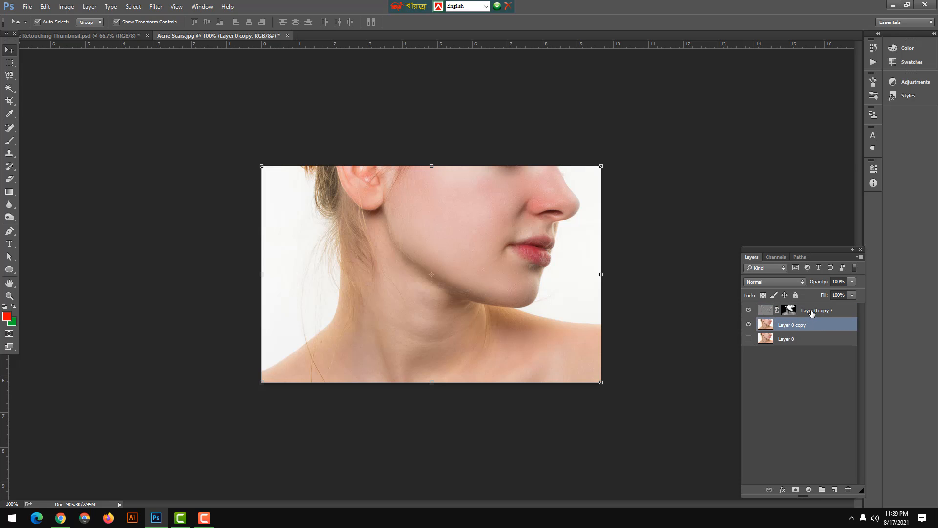
left_click(812, 312, "shift")
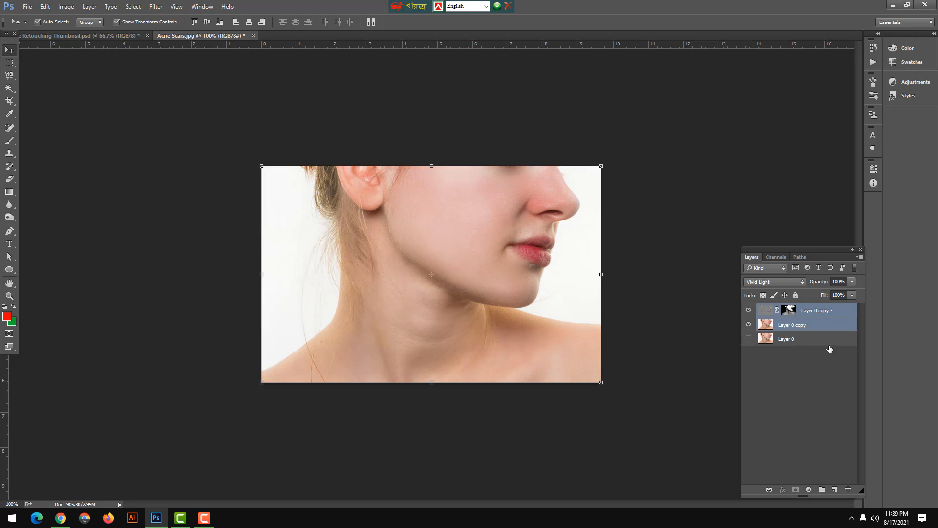
right_click(822, 324)
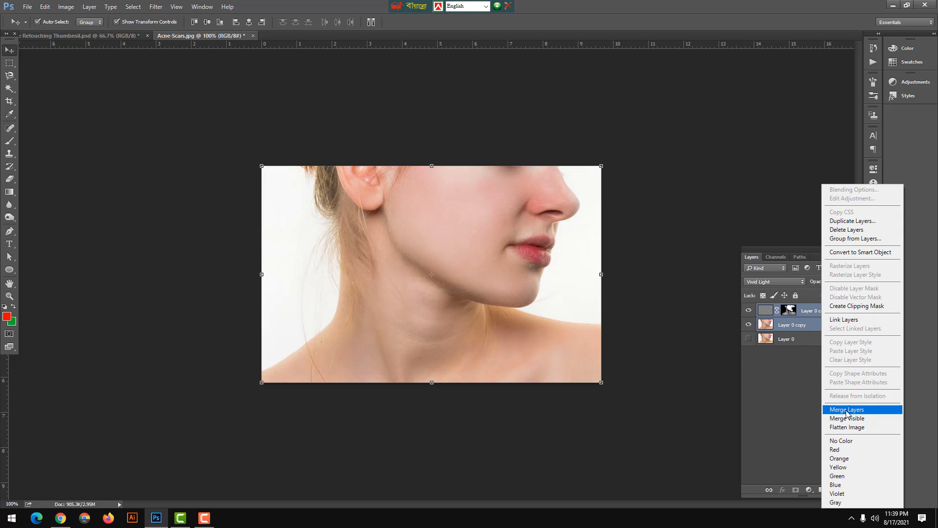
left_click(766, 372)
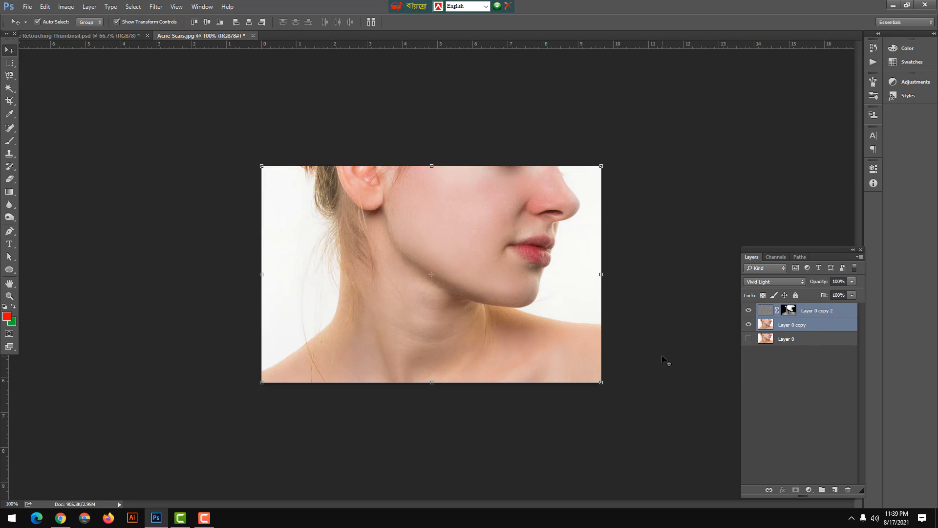
key("ctrl+e")
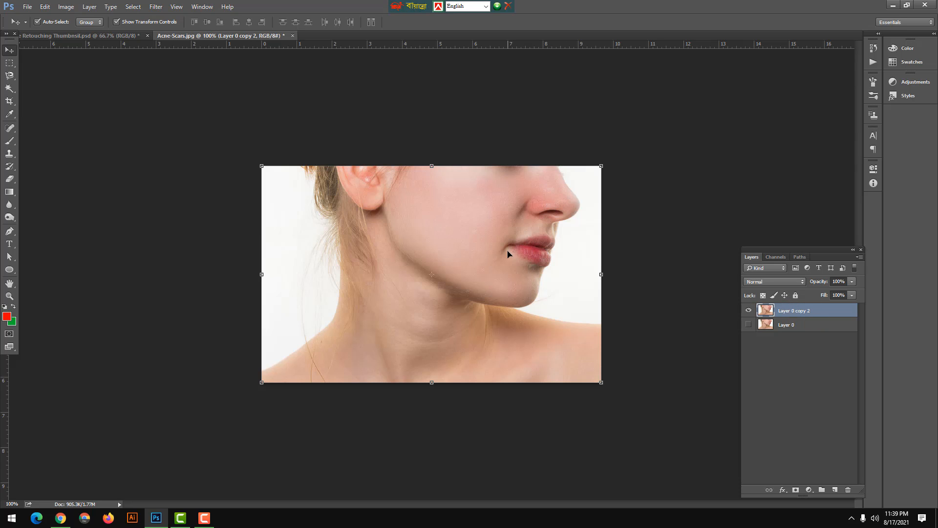
Heal the leftover spots on the cheek, near the mouth corner and under the jaw with a 50 px Content-Aware Spot Healing Brush
key("ctrl+plus")
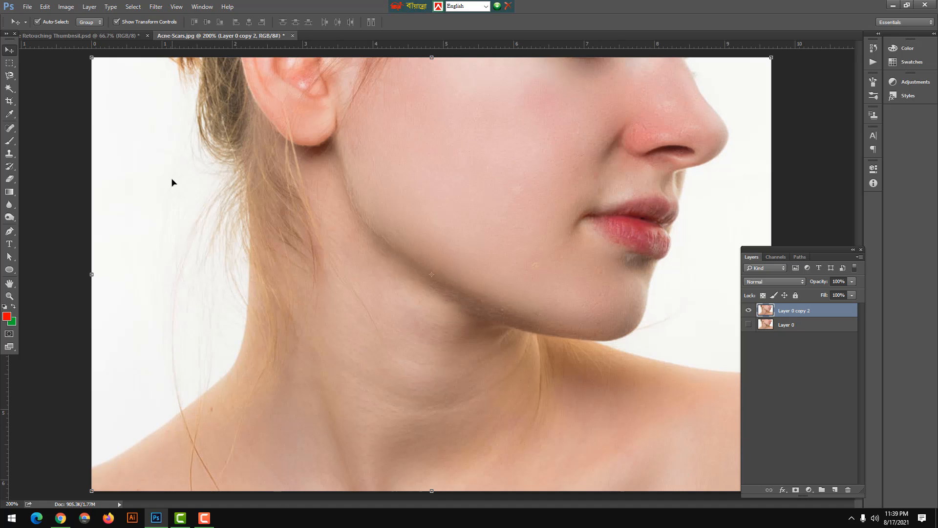
left_click(10, 127)
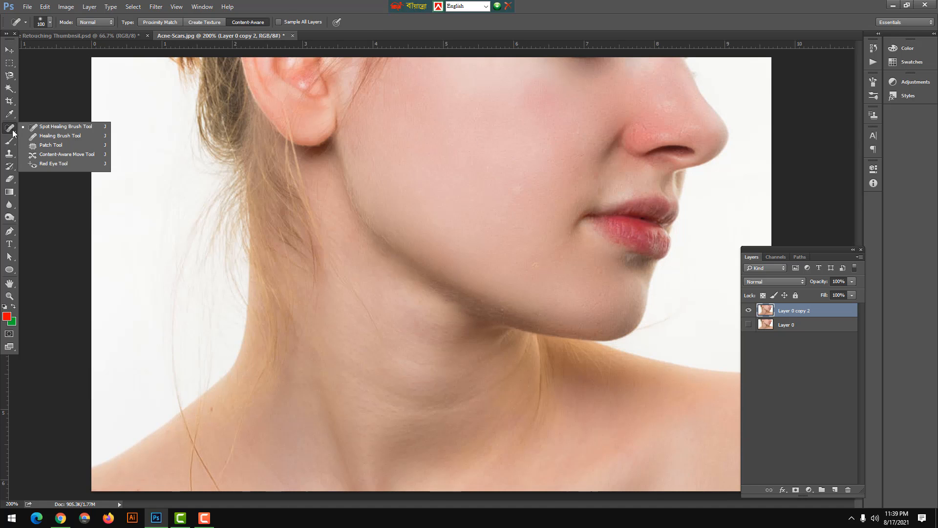
left_click(53, 129)
key("bracketleft")
key("bracketleft")
key("bracketleft")
key("bracketleft")
key("bracketleft")
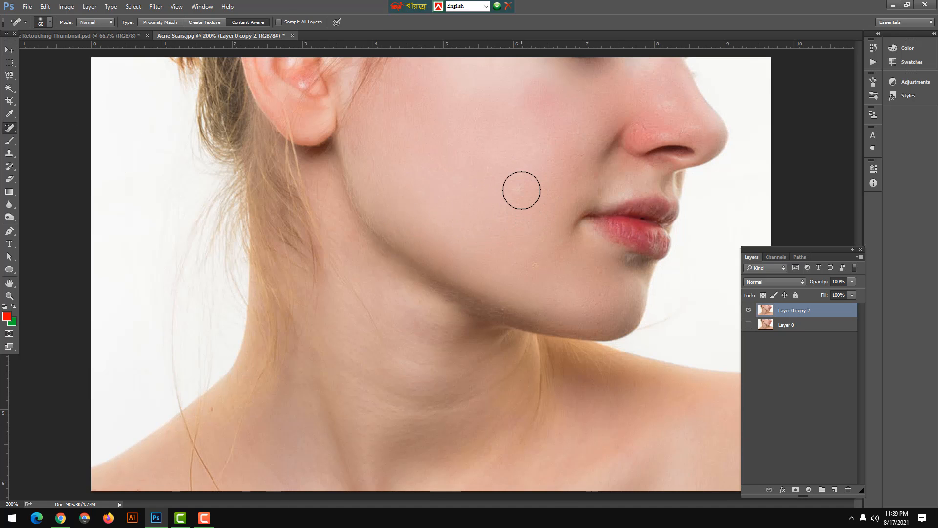
left_click(520, 188)
left_click(534, 265)
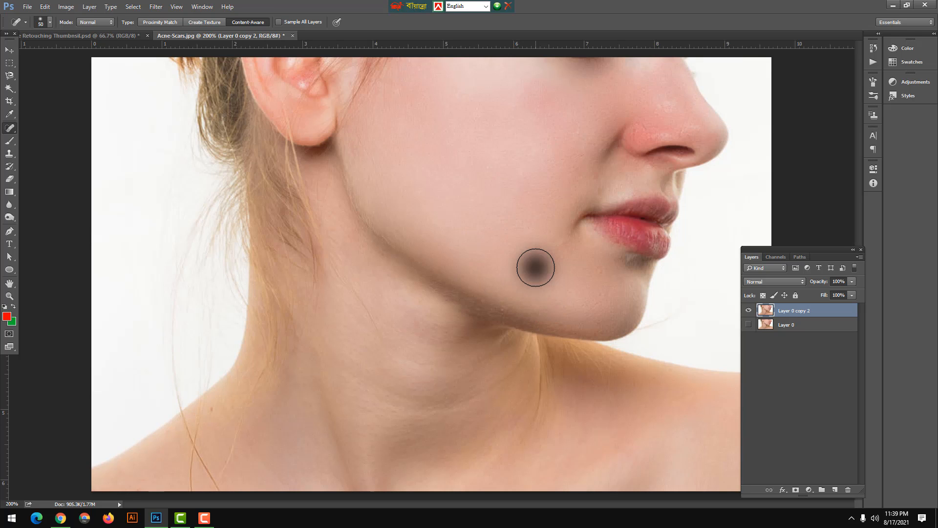
key("ctrl+minus")
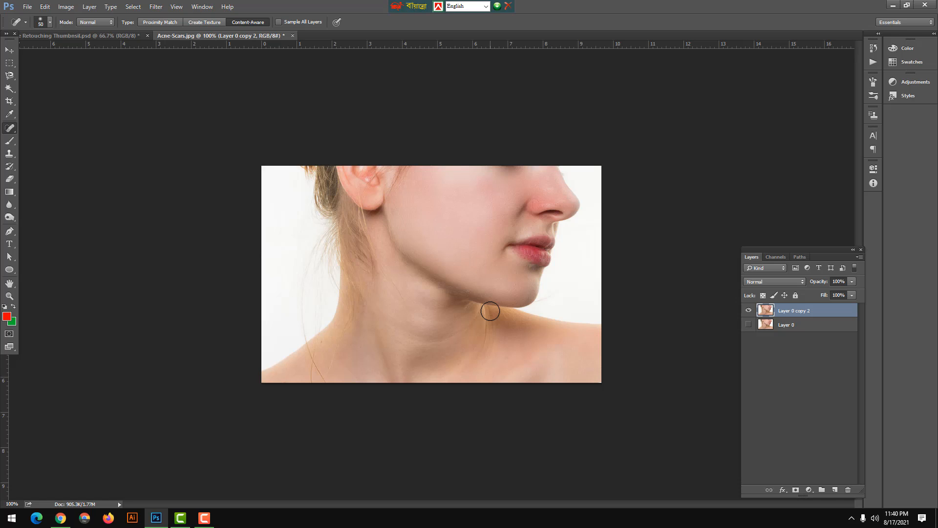
left_click(490, 311)
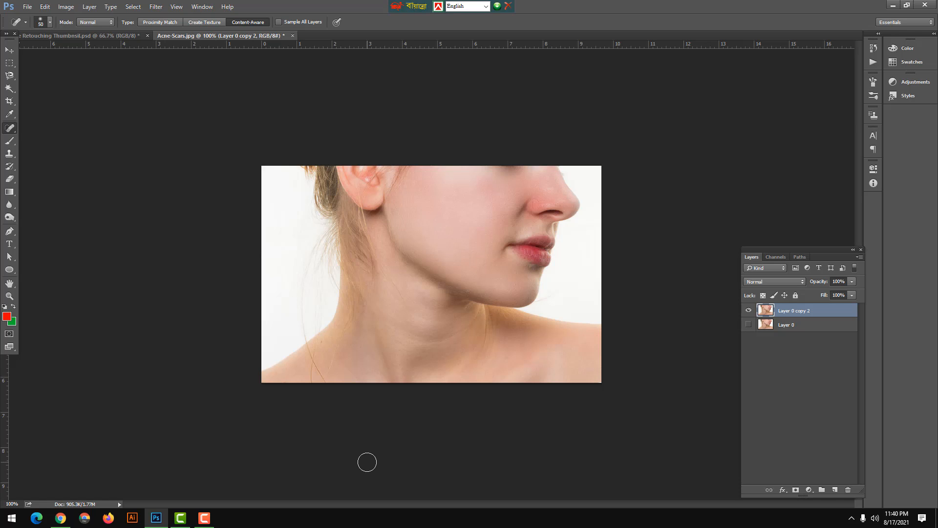